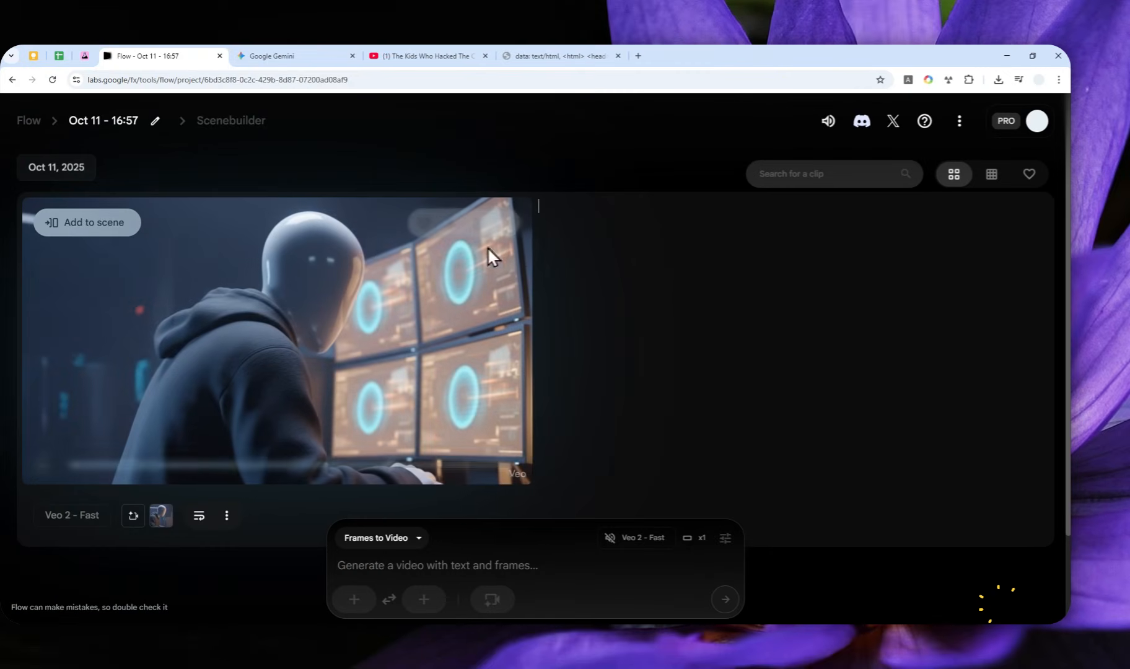
Review the mannequin hacker image in Gemini, the reference video on YouTube and the animated clip in Flow
{"action": "left_click", "coordinate": [276, 55]}
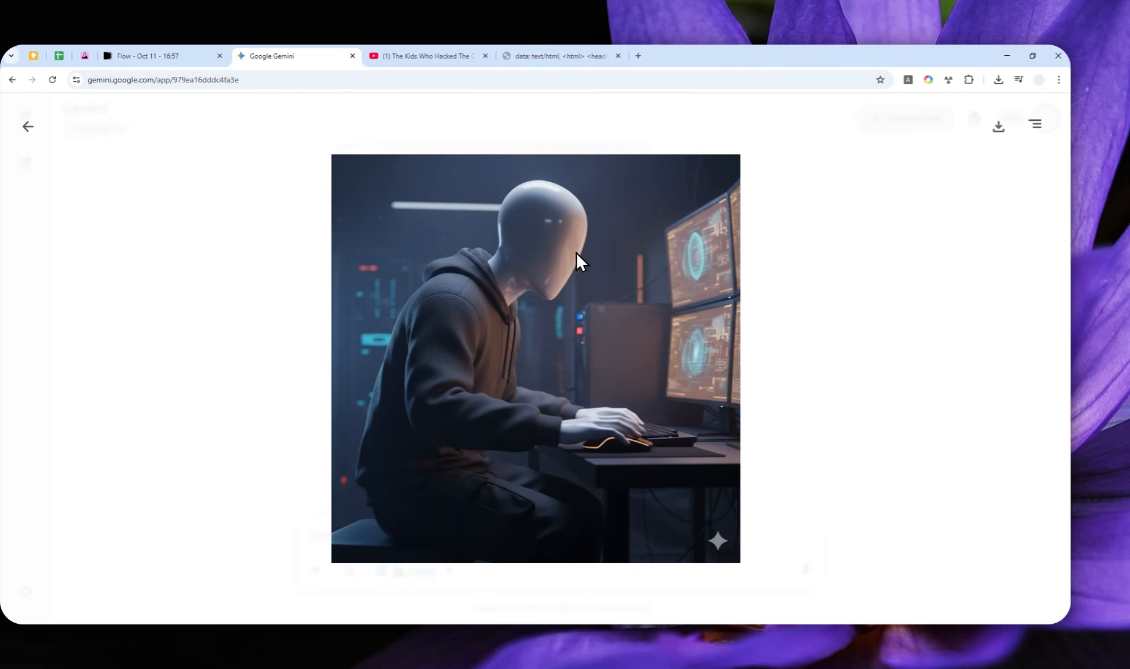
{"action": "left_click", "coordinate": [439, 56]}
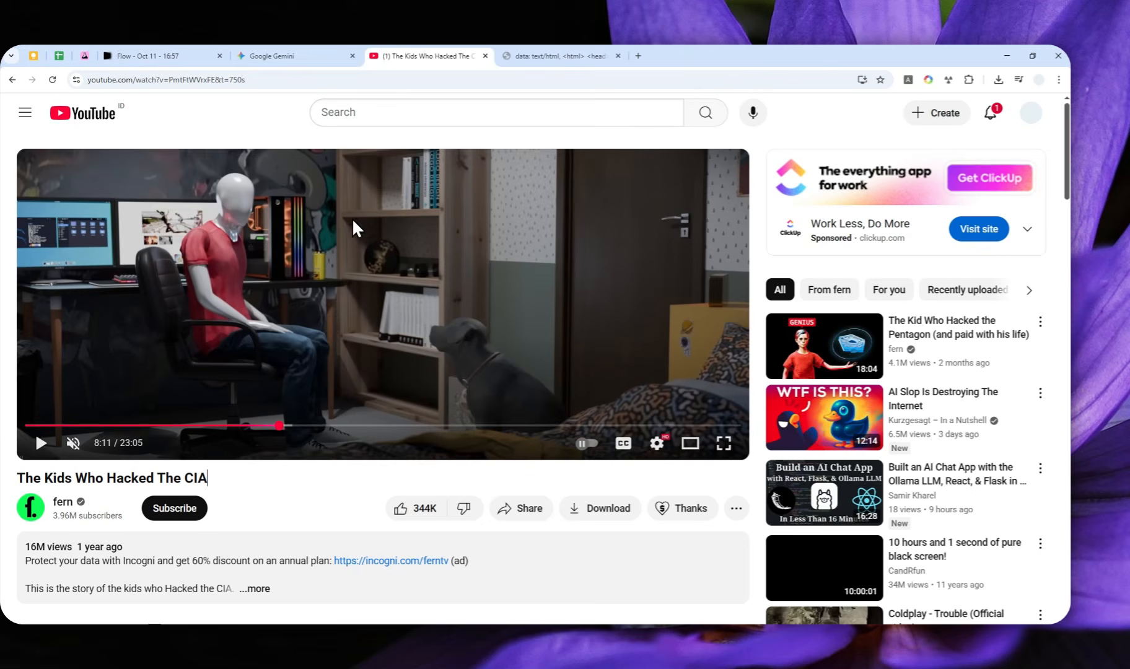
{"action": "left_click", "coordinate": [288, 57]}
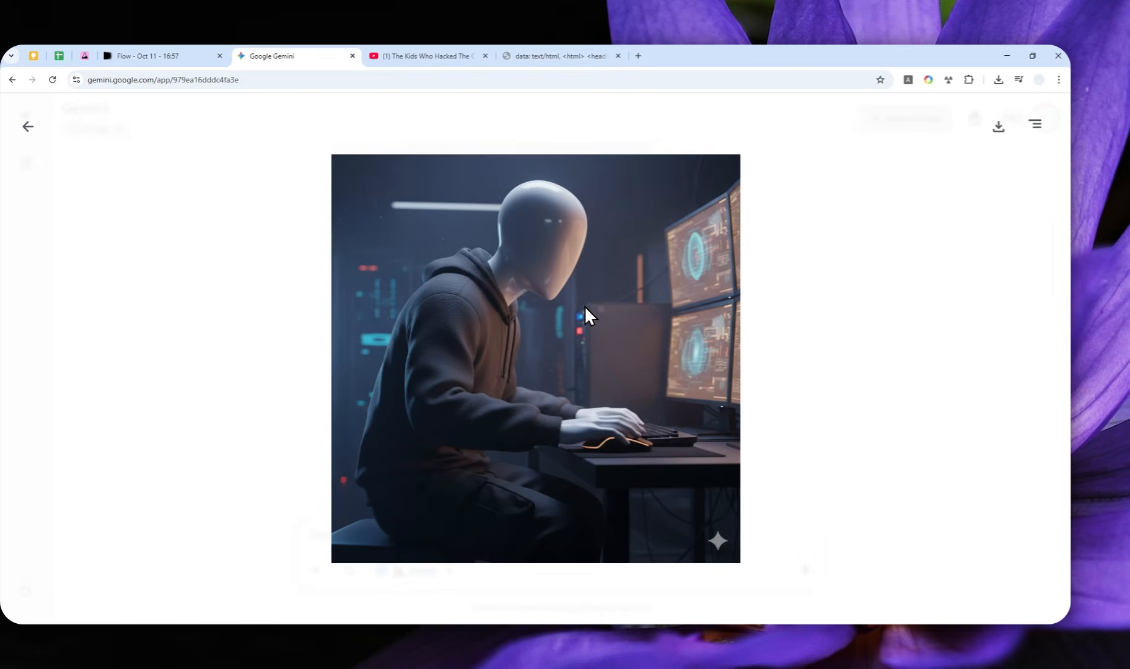
{"action": "left_click", "coordinate": [205, 54]}
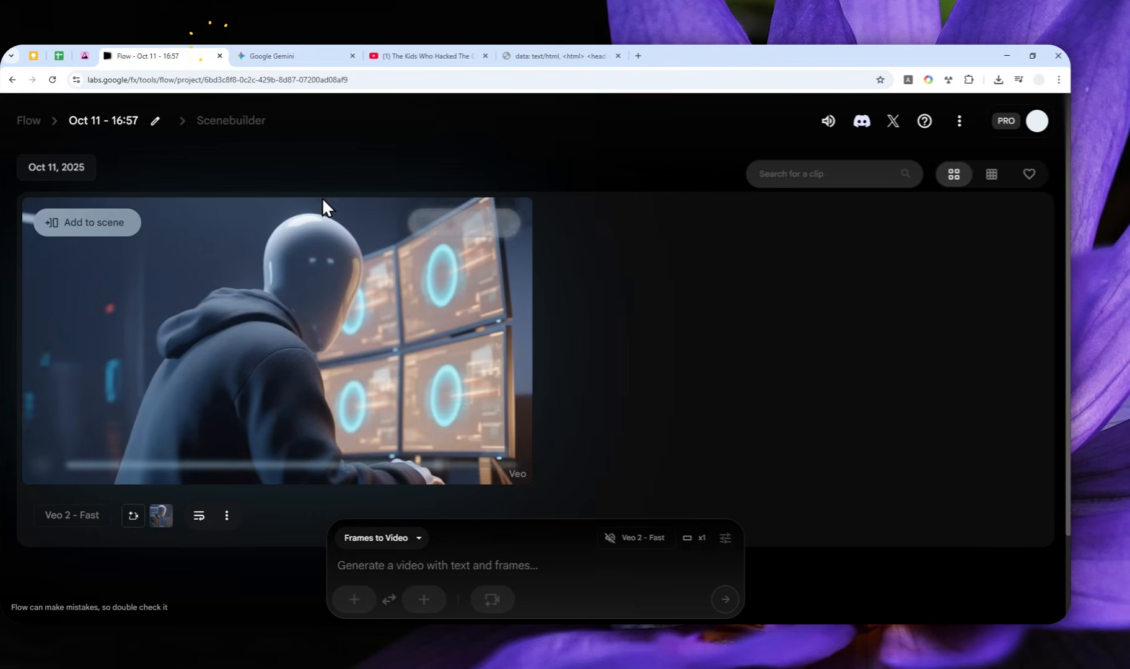
{"action": "mouse_move", "coordinate": [374, 320]}
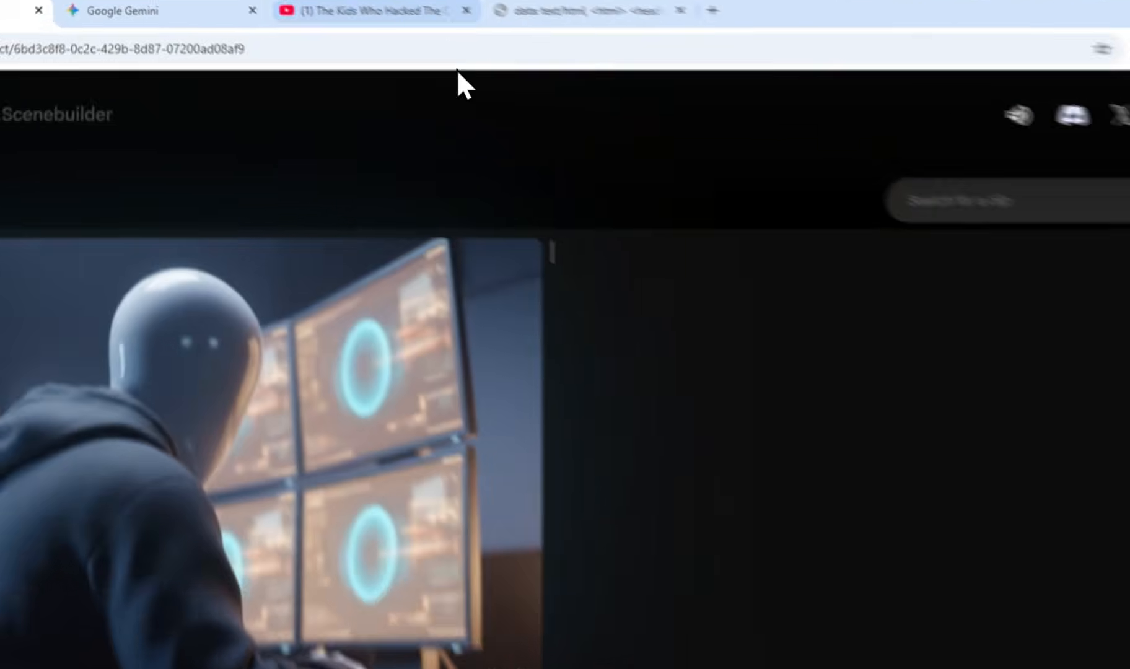
{"action": "left_click", "coordinate": [428, 10]}
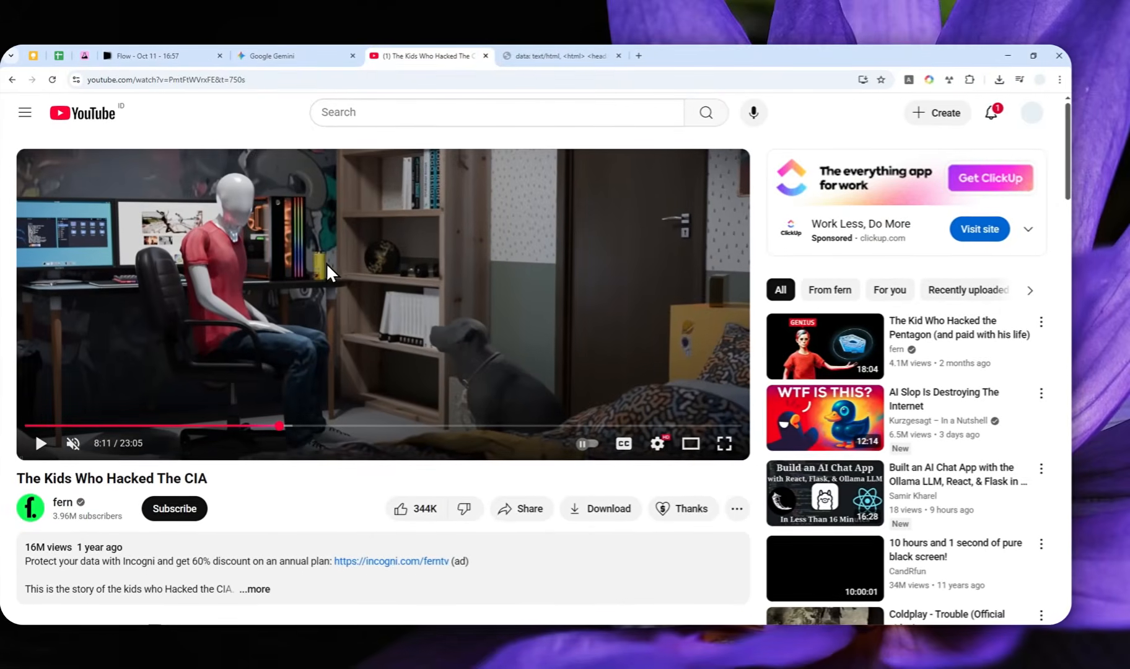
Open Google Gemini in a new browser tab and highlight its web address
{"action": "left_click", "coordinate": [638, 56]}
{"action": "type", "text": "ge"}
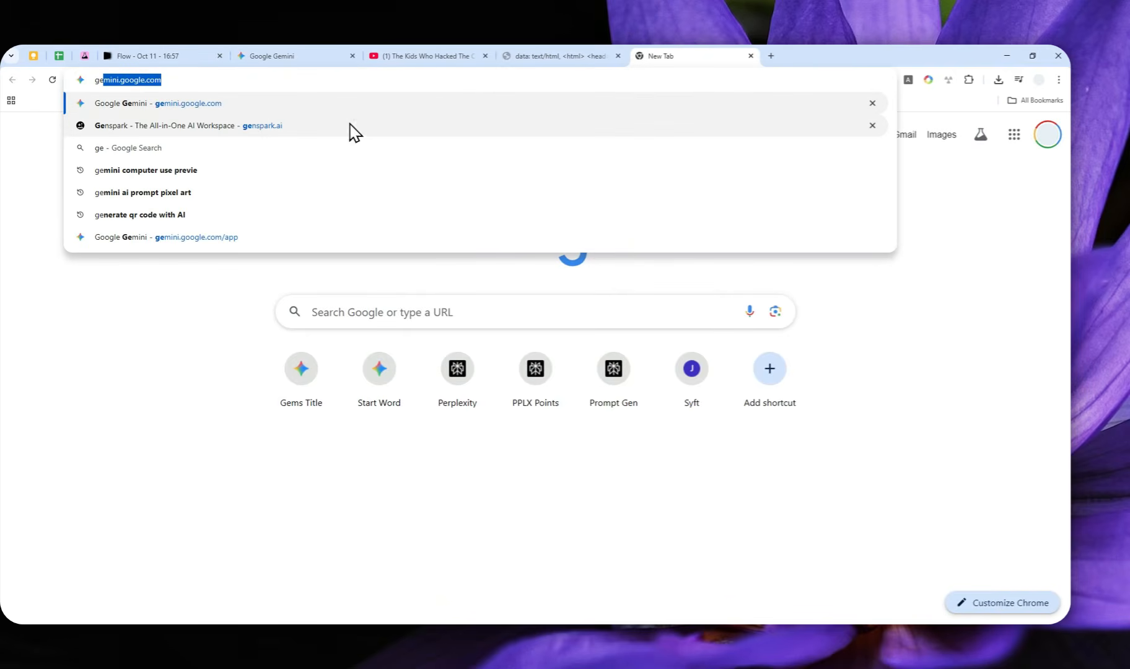
{"action": "left_click", "coordinate": [335, 128]}
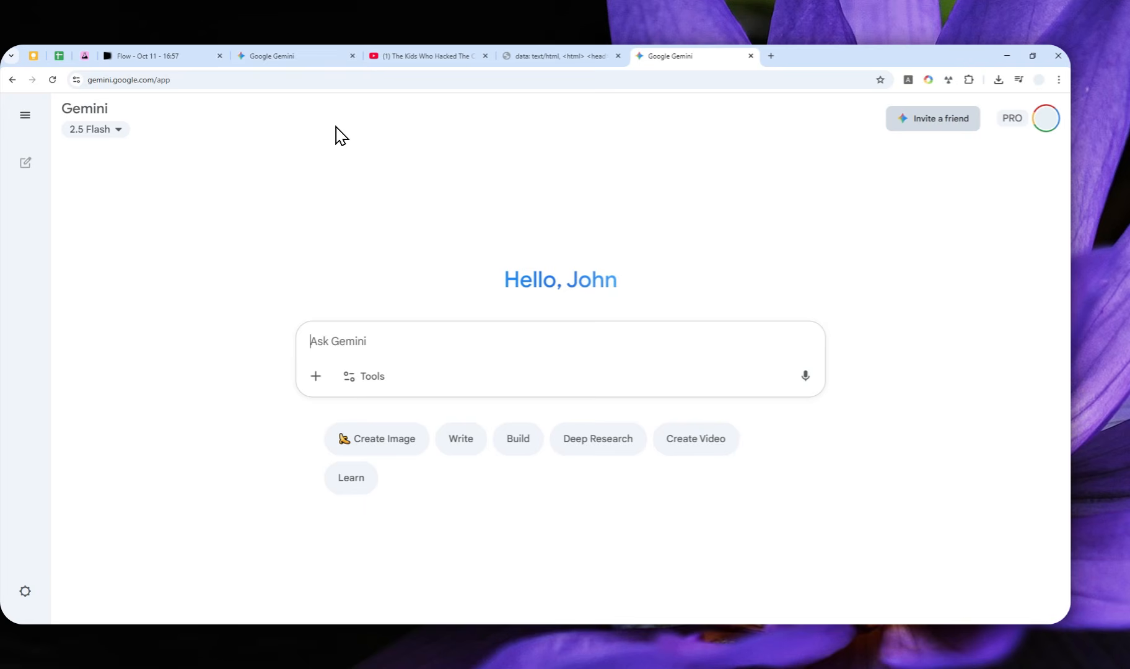
{"action": "left_click", "coordinate": [202, 81]}
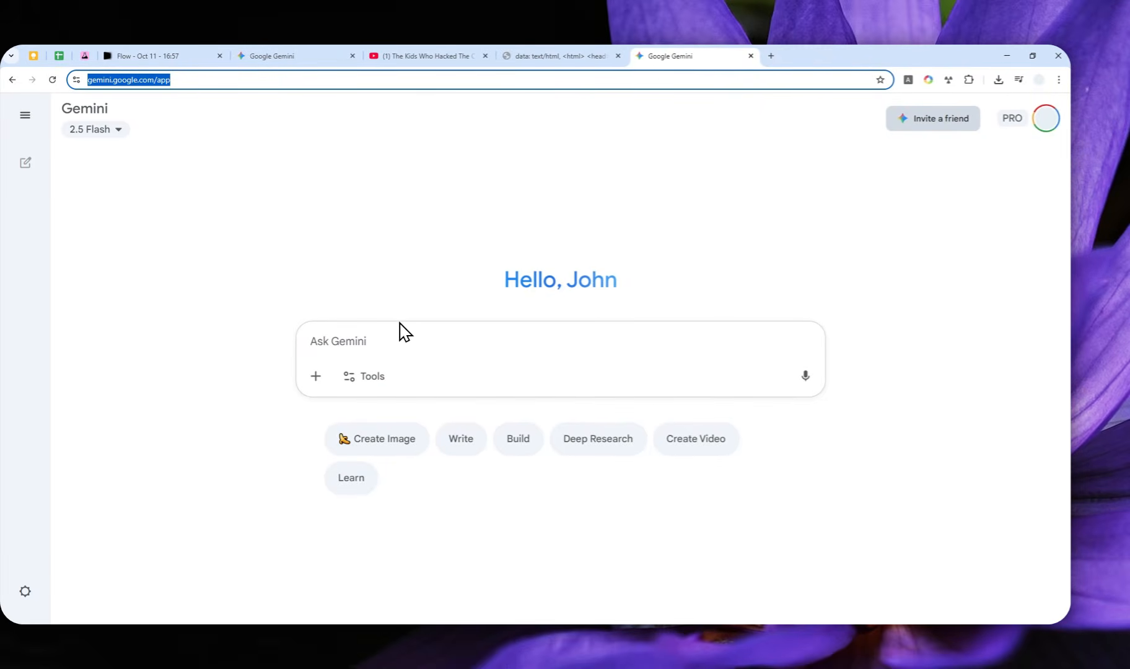
Open Google AI Studio at aistudio.google.com in another new browser tab
{"action": "left_click", "coordinate": [766, 45]}
{"action": "type", "text": "aistudio.google.com"}
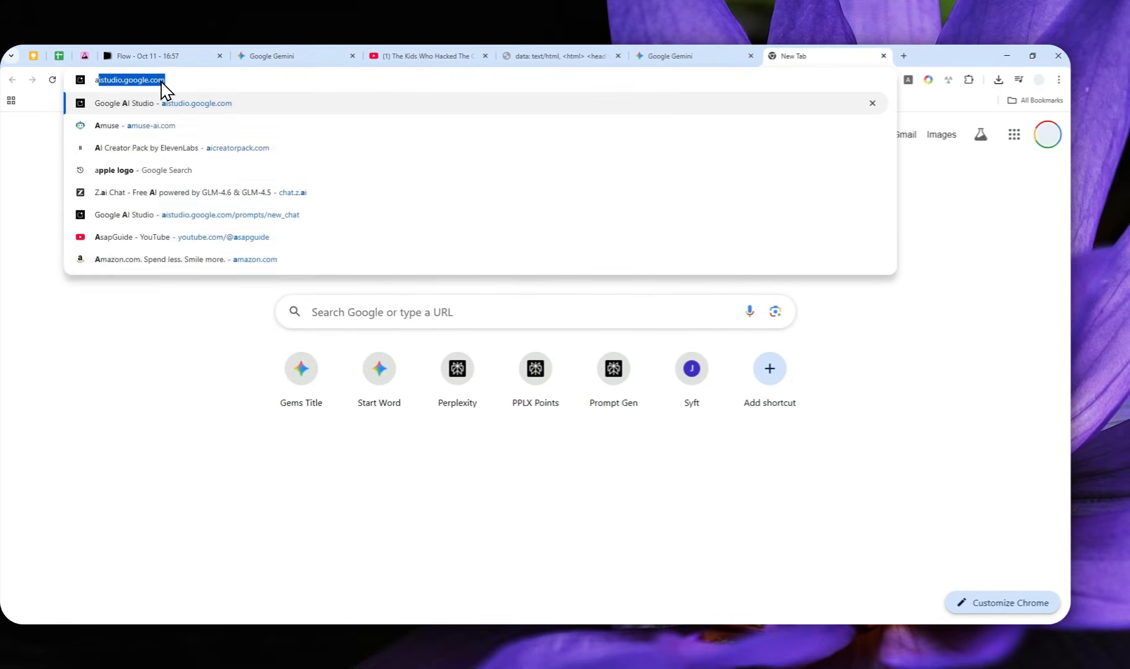
{"action": "key", "text": "Return"}
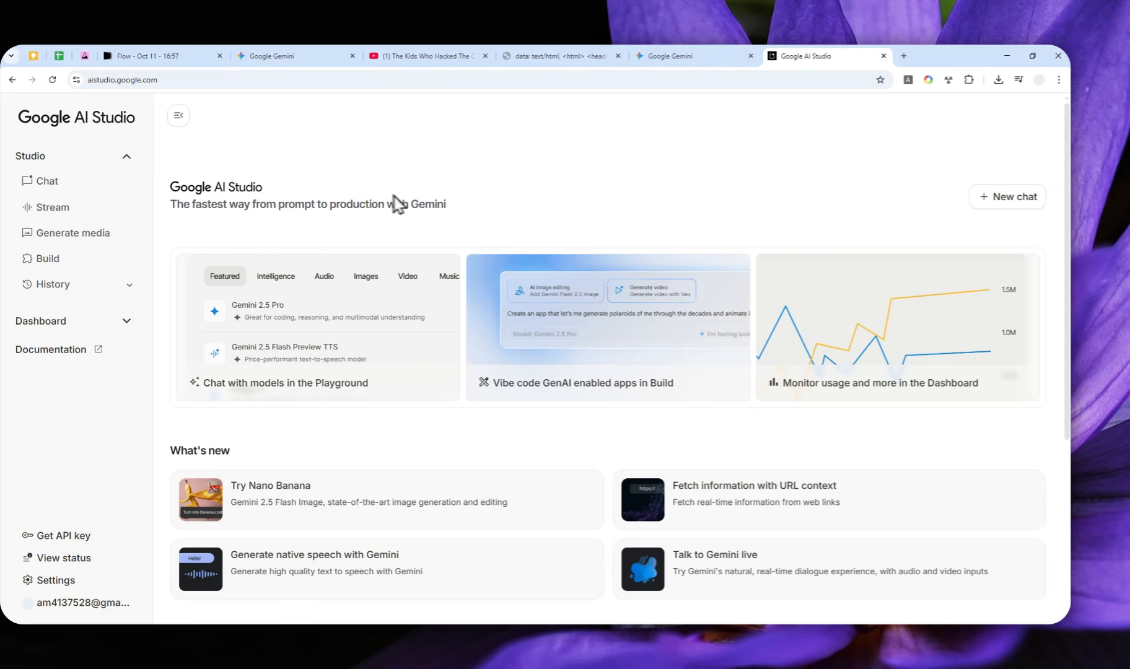
Open the chat Playground and choose the Nano Banana (gemini-2.5-flash-image) model for the prompt
{"action": "left_click", "coordinate": [304, 313]}
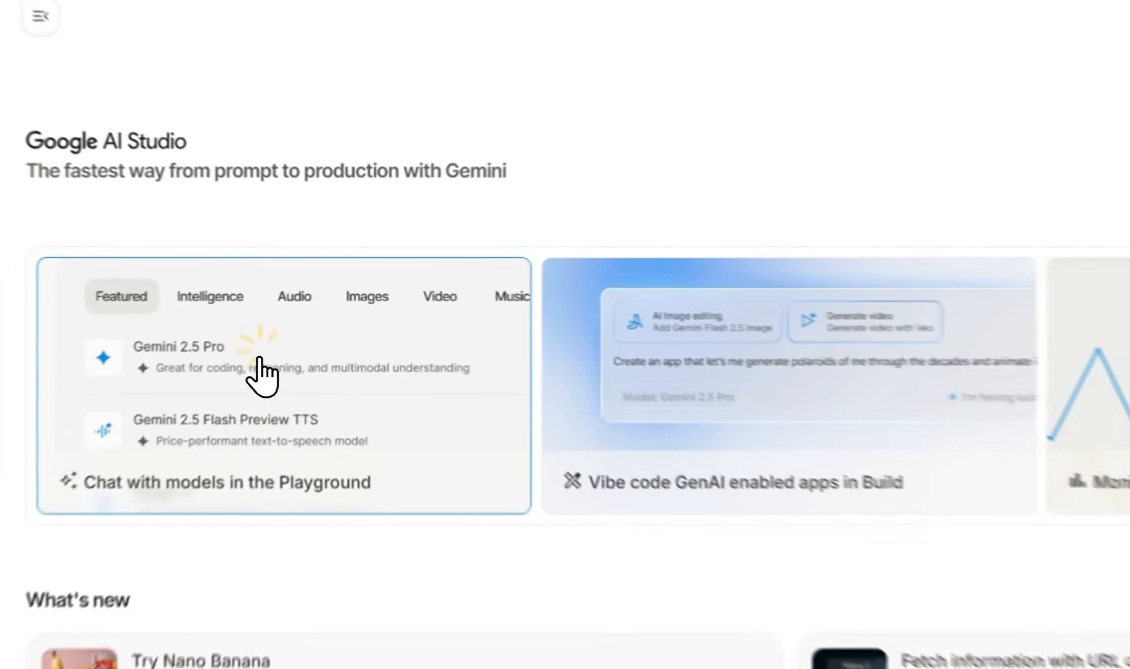
{"action": "left_click", "coordinate": [994, 208]}
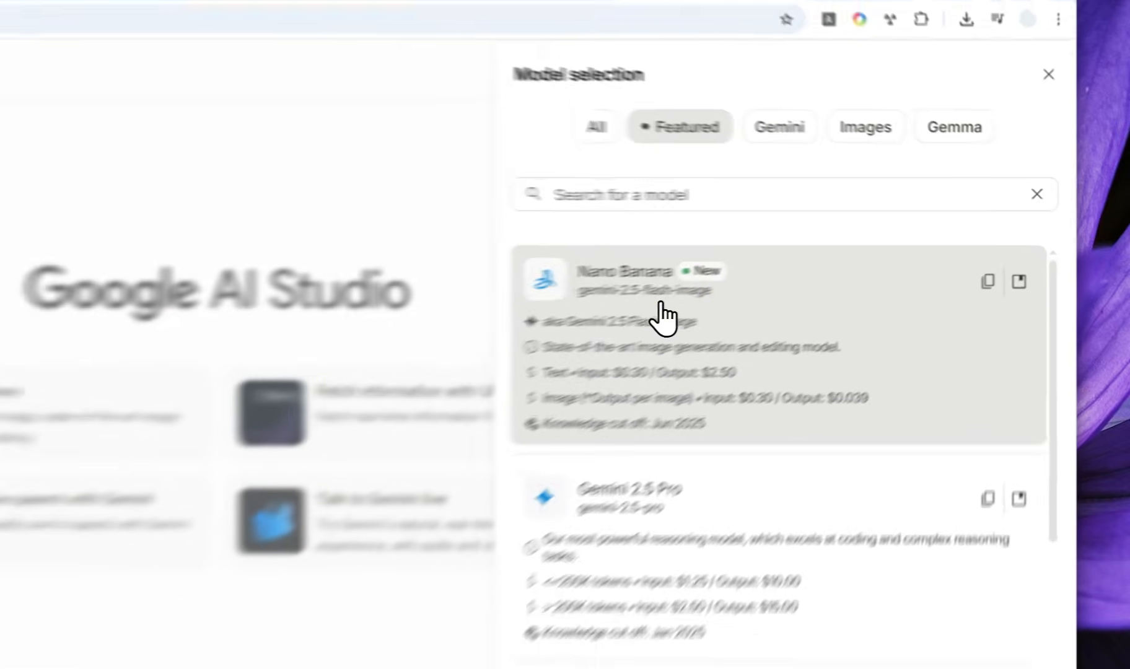
{"action": "left_click", "coordinate": [805, 269]}
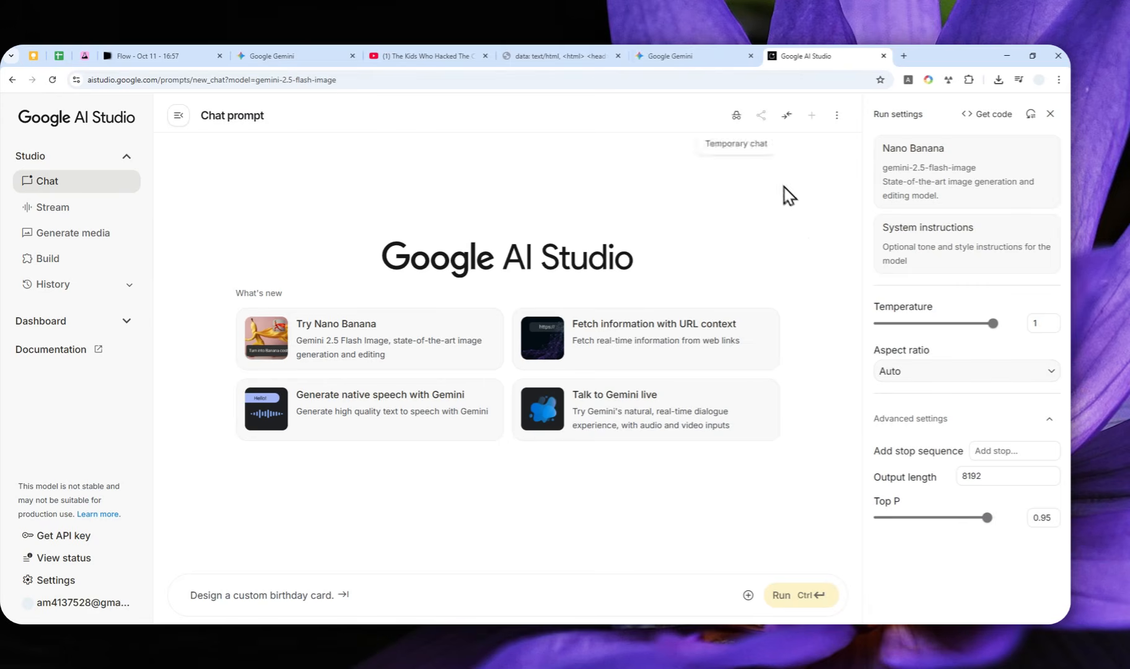
Compare with the Gemini chat page, then set the aspect ratio to 16:9 in AI Studio's run settings
{"action": "left_click", "coordinate": [711, 56]}
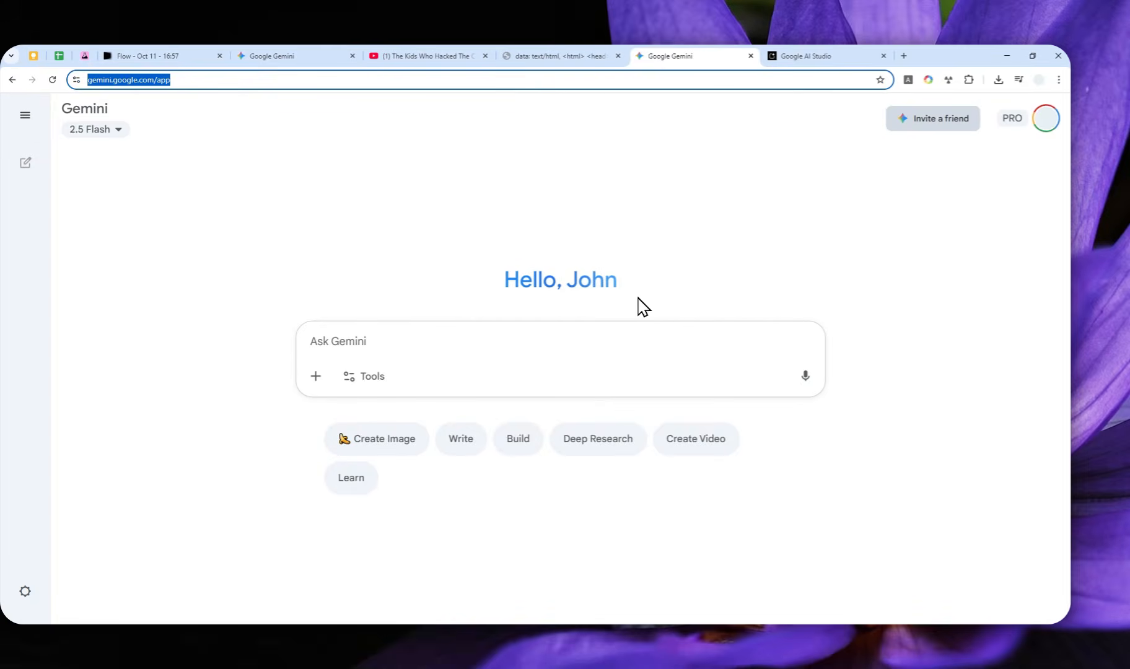
{"action": "left_click", "coordinate": [794, 55]}
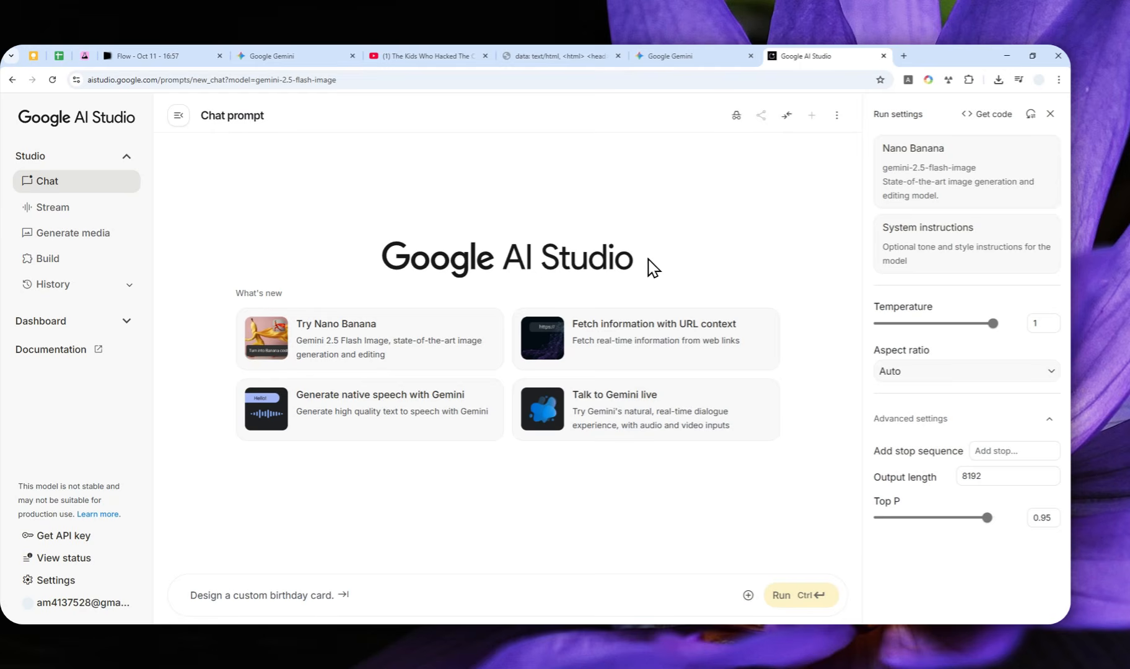
{"action": "left_click", "coordinate": [913, 374]}
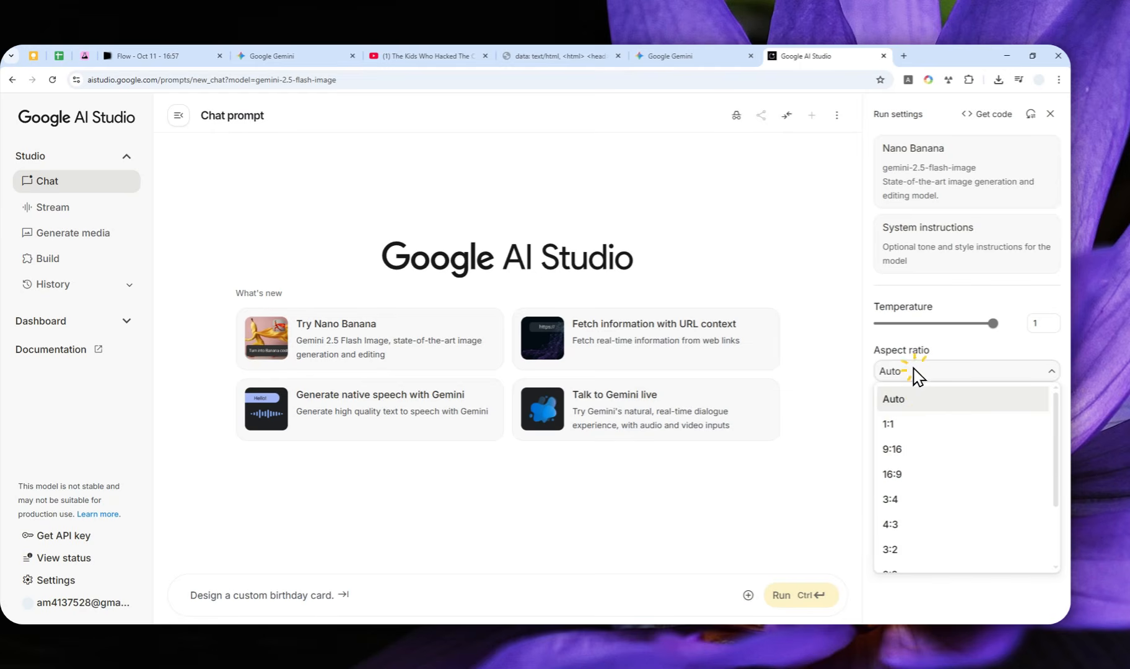
{"action": "left_click", "coordinate": [911, 477]}
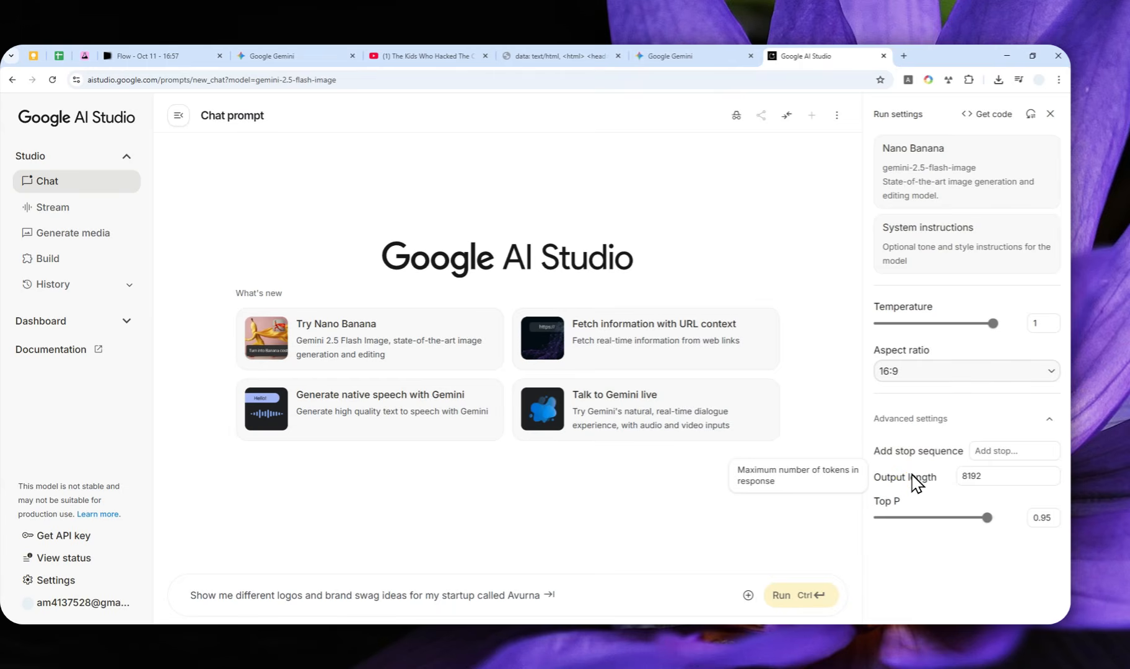
Copy the entire cinematic 3D mannequin prompt template from the plain-text page and paste it into the AI Studio prompt
{"action": "left_click", "coordinate": [683, 54]}
{"action": "left_click", "coordinate": [545, 56]}
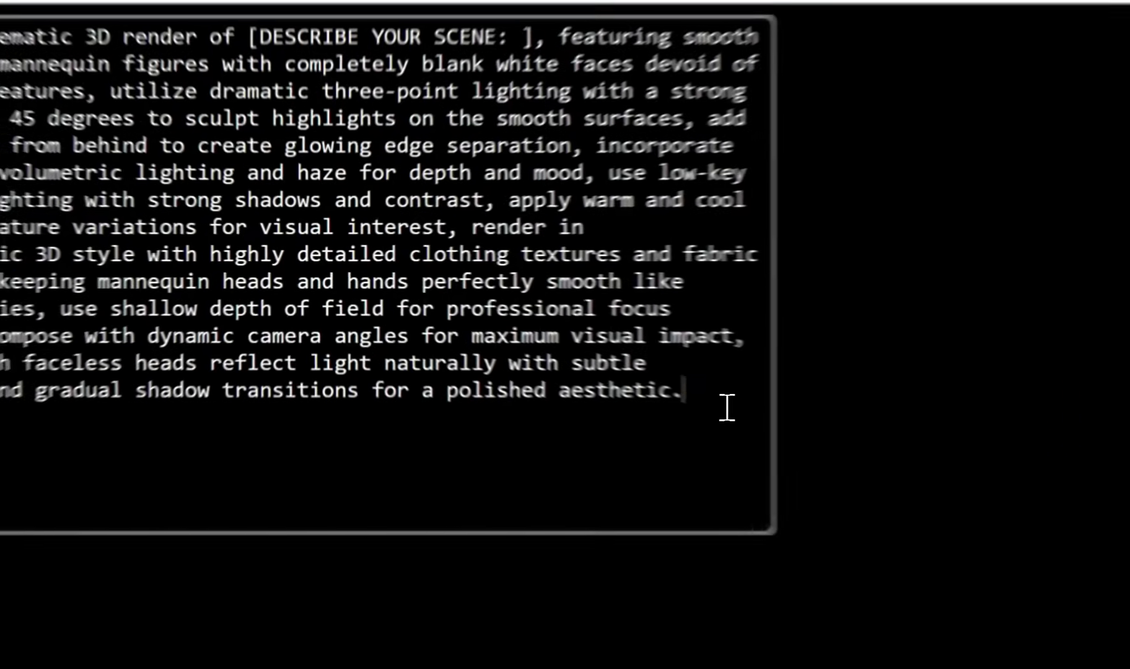
{"action": "left_click_drag", "start_coordinate": [577, 352], "coordinate": [11, 114]}
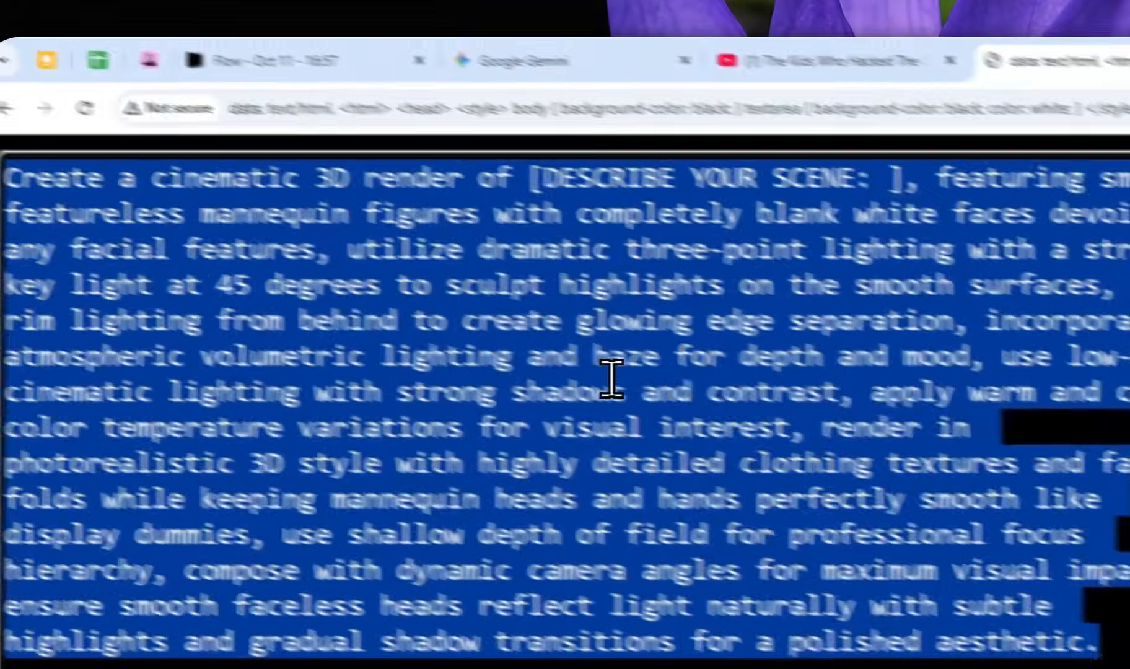
{"action": "right_click", "coordinate": [611, 379]}
{"action": "left_click", "coordinate": [648, 486]}
{"action": "left_click", "coordinate": [883, 54]}
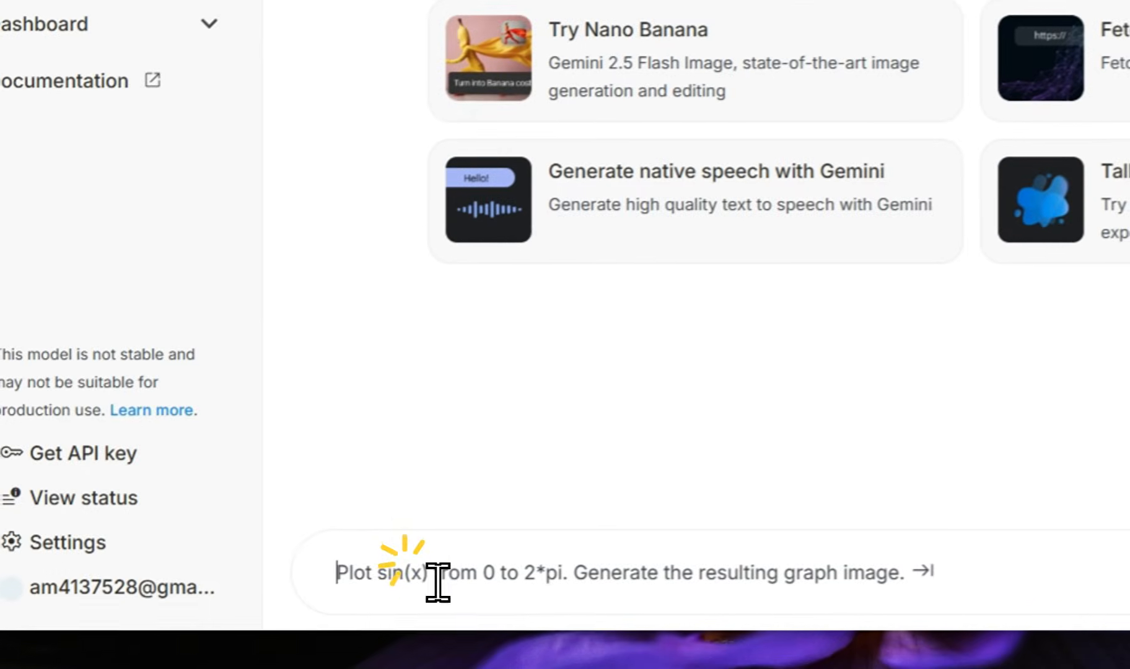
{"action": "right_click", "coordinate": [415, 553]}
{"action": "left_click", "coordinate": [509, 302]}
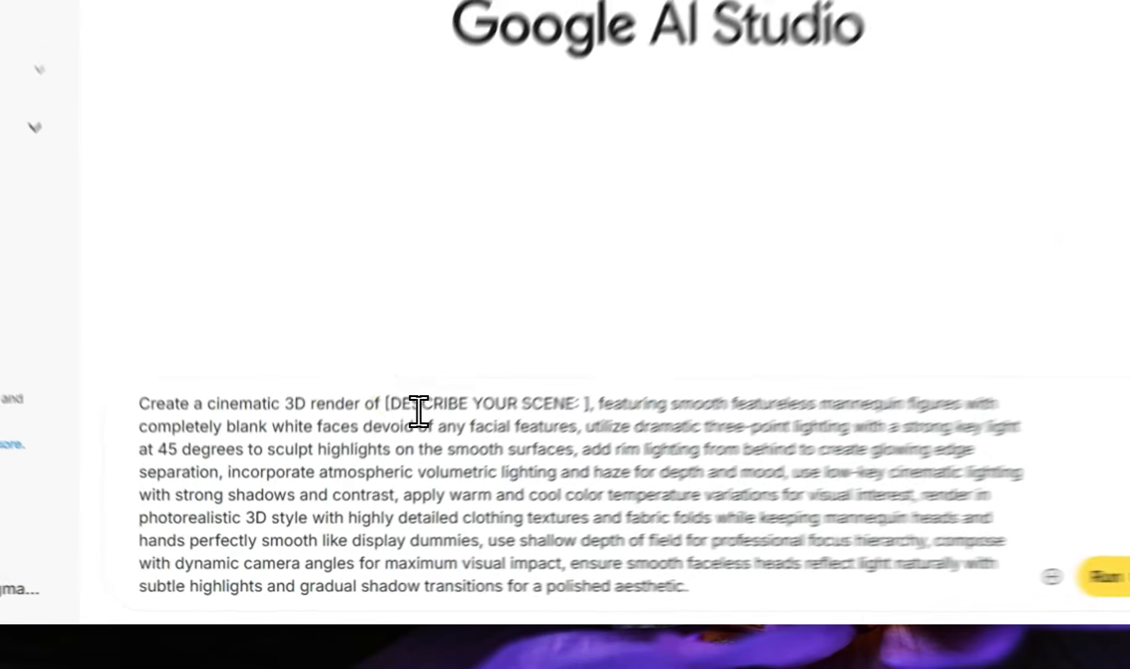
Place the text cursor after "DESCRIBE YOUR SCENE:" inside the brackets of the pasted prompt
{"action": "left_click_drag", "start_coordinate": [345, 490], "coordinate": [459, 491]}
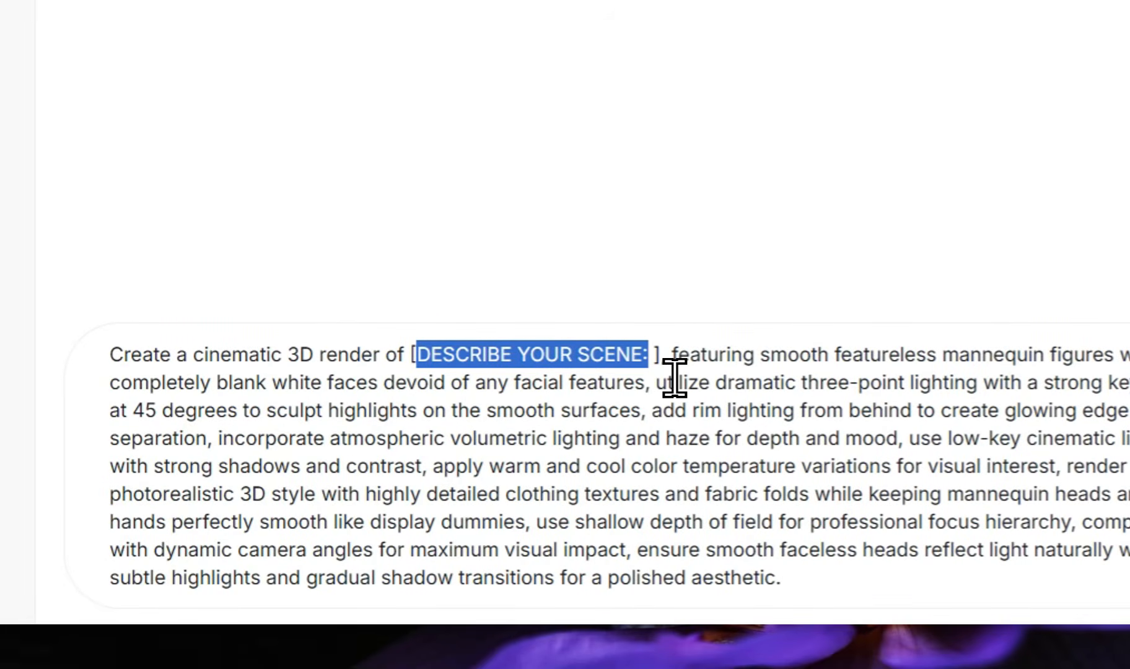
{"action": "key", "text": "Right"}
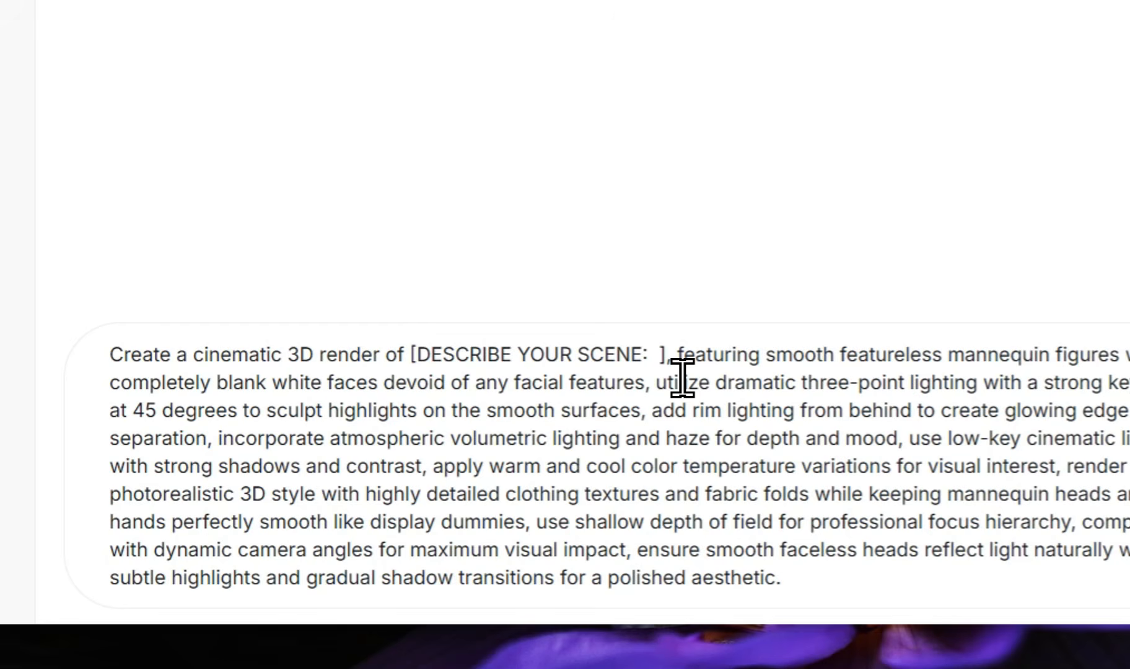
{"action": "key", "text": "BackSpace"}
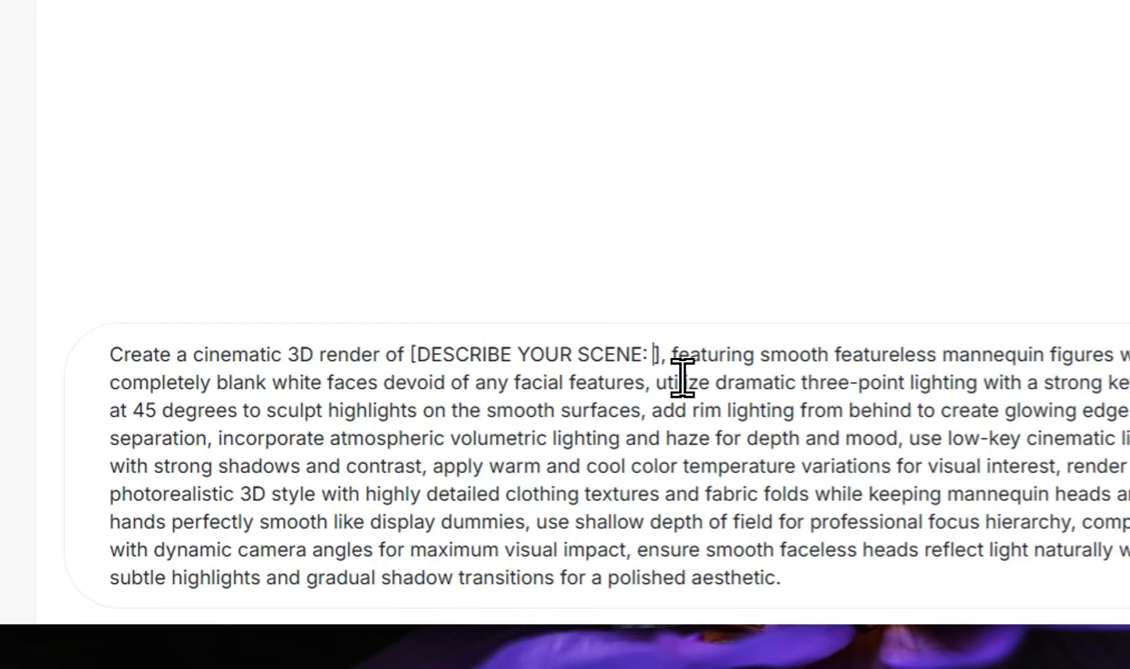
Seek the YouTube video to the suited mannequin sitting on the sofa and pause it at 9:30
{"action": "left_click", "coordinate": [466, 41]}
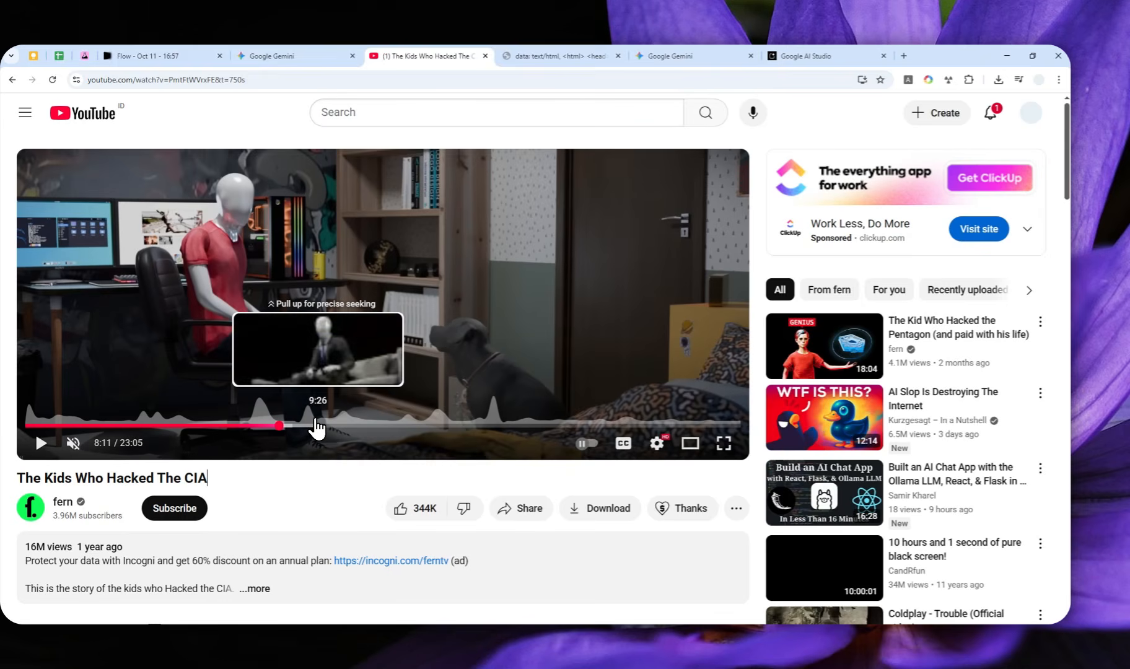
{"action": "left_click", "coordinate": [317, 425]}
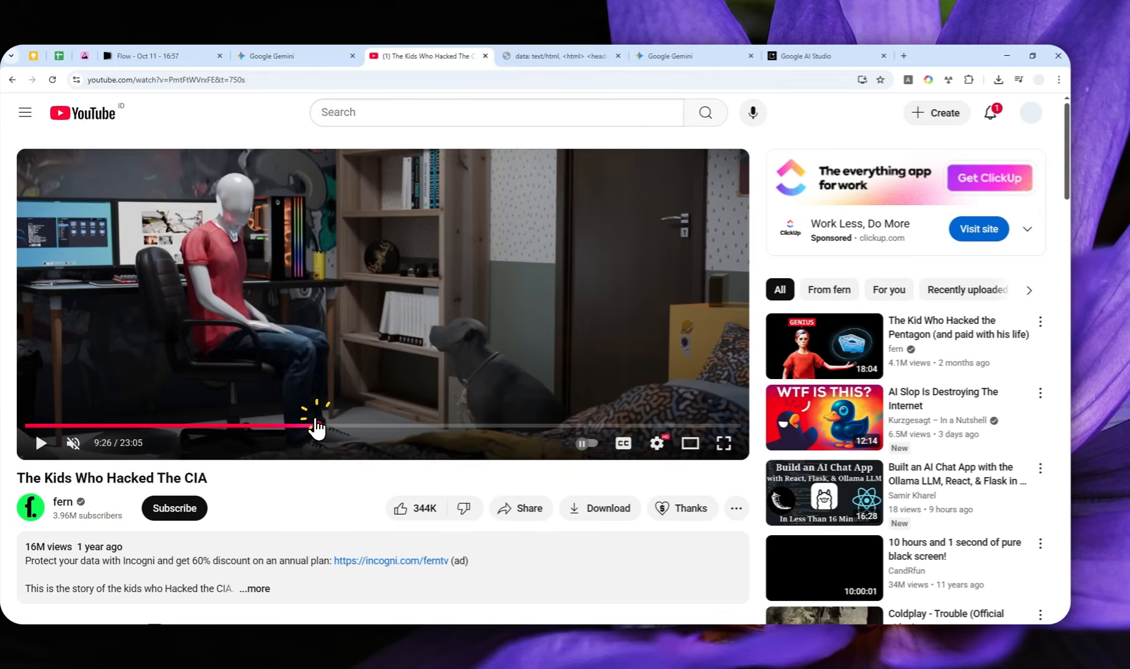
{"action": "left_click", "coordinate": [390, 316]}
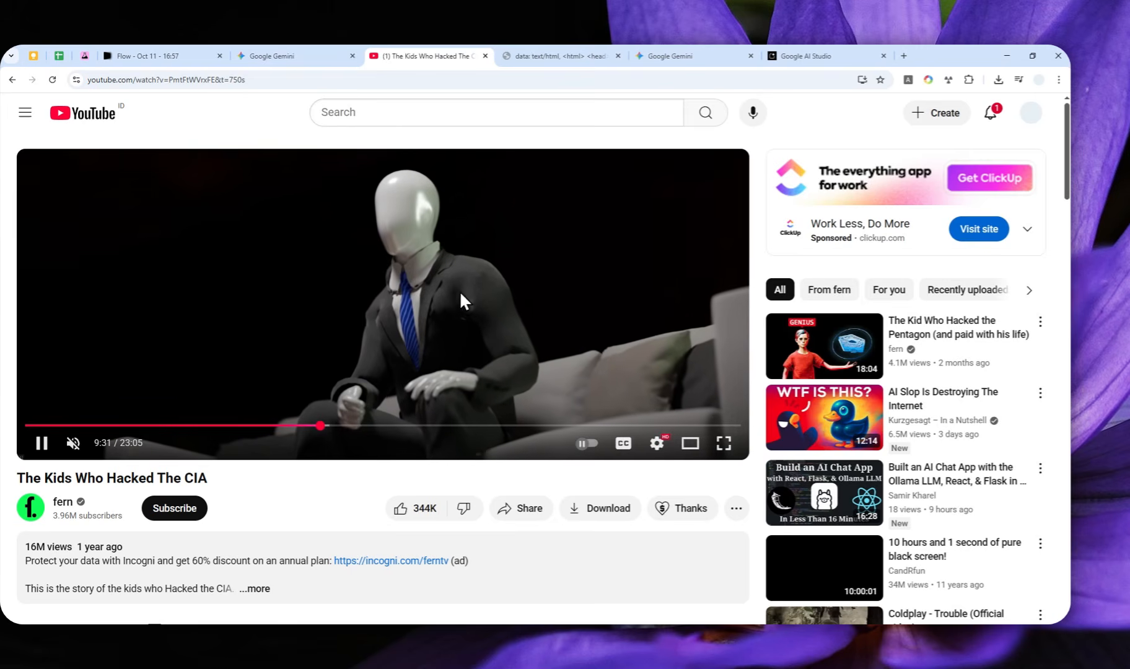
{"action": "left_click", "coordinate": [409, 330]}
{"action": "left_click_drag", "start_coordinate": [321, 428], "coordinate": [316, 427]}
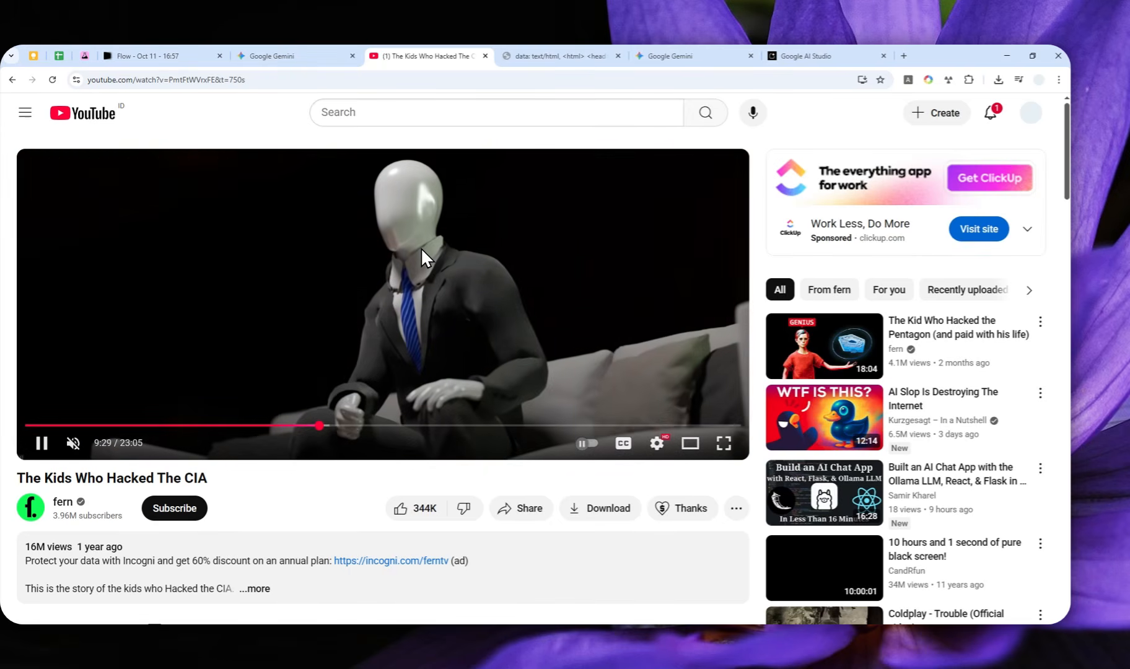
{"action": "left_click", "coordinate": [421, 242]}
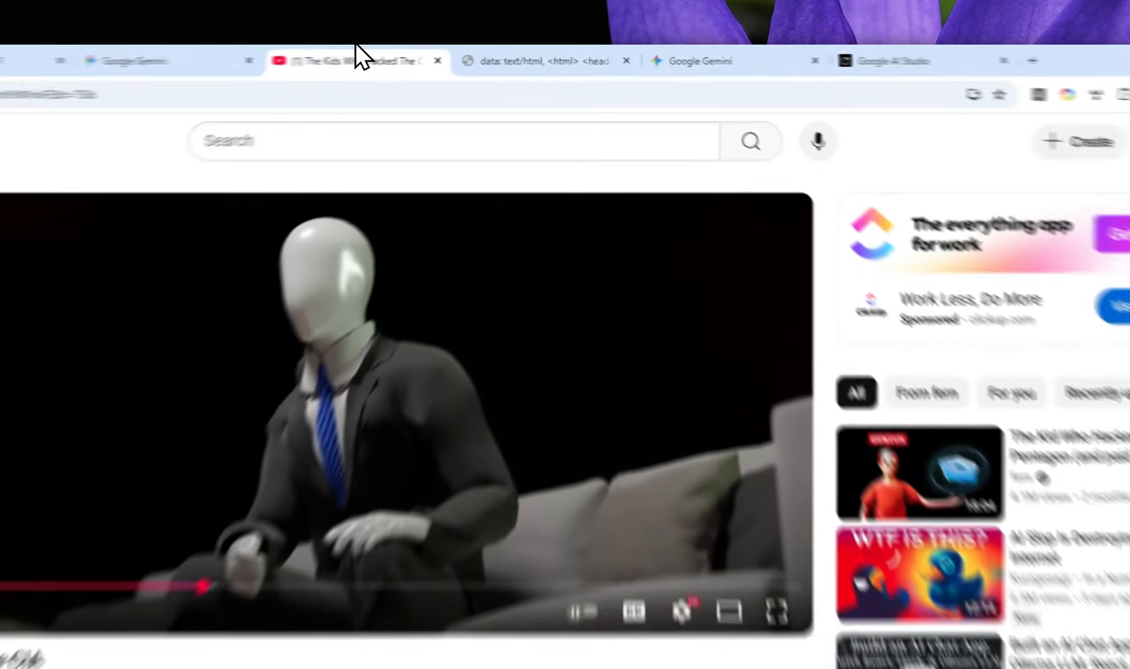
Move the YouTube tab beside the AI Studio tab and show both pages together in a split view
{"action": "left_click_drag", "start_coordinate": [430, 53], "coordinate": [1003, 41]}
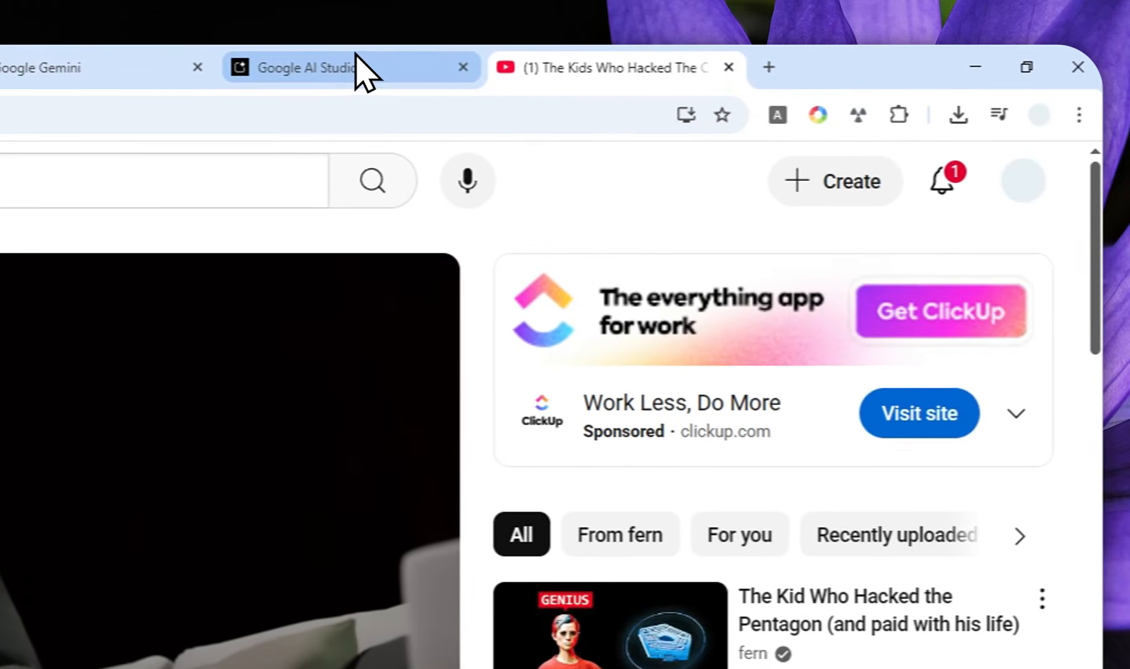
{"action": "left_click", "coordinate": [372, 57], "text": "ctrl"}
{"action": "right_click", "coordinate": [583, 58]}
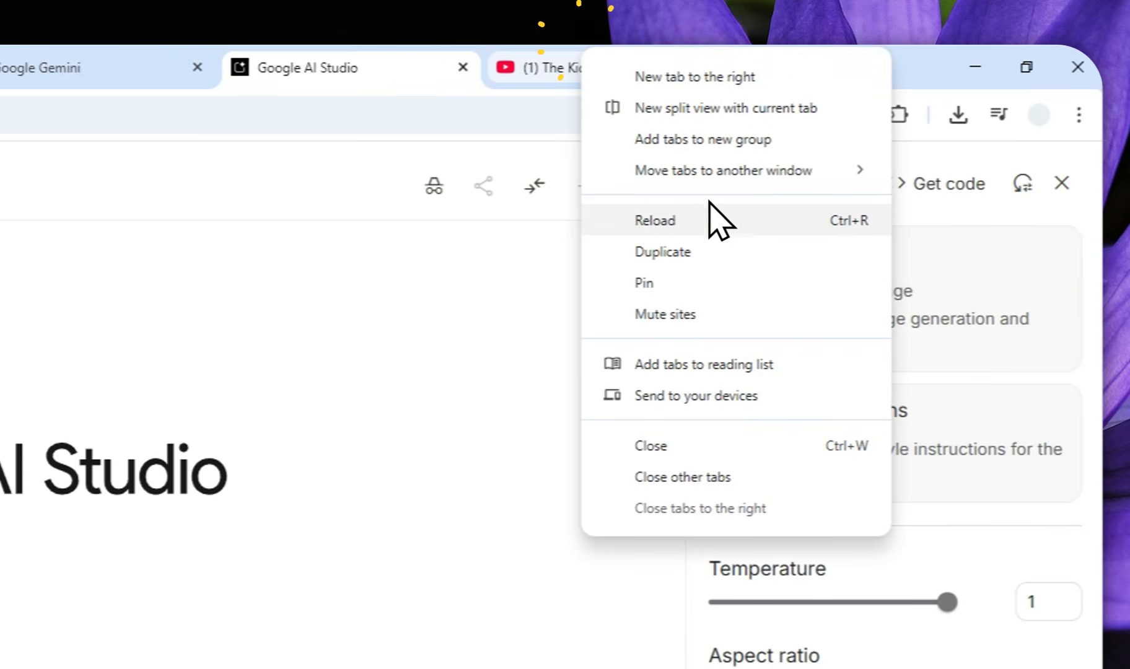
{"action": "left_click", "coordinate": [667, 111]}
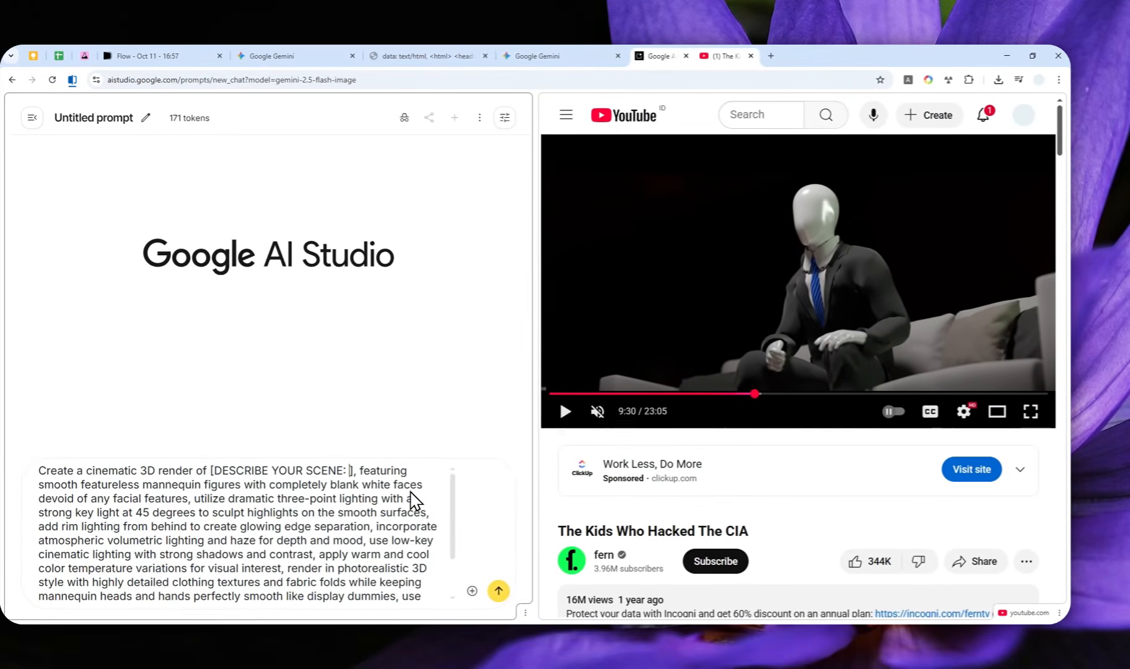
Fill in the scene placeholder in the prompt with "a guy sitting alone on a gray couch"
{"action": "scroll", "coordinate": [418, 489], "scroll_direction": "down", "scroll_amount": 2}
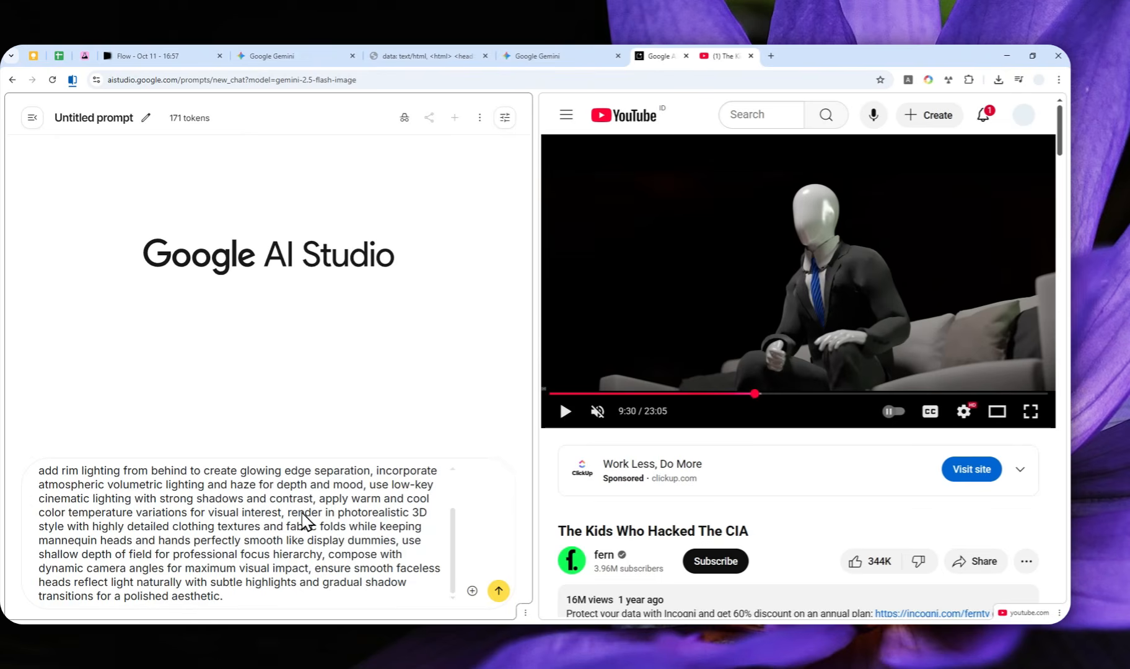
{"action": "scroll", "coordinate": [313, 520], "scroll_direction": "up", "scroll_amount": 2}
{"action": "left_click", "coordinate": [350, 472]}
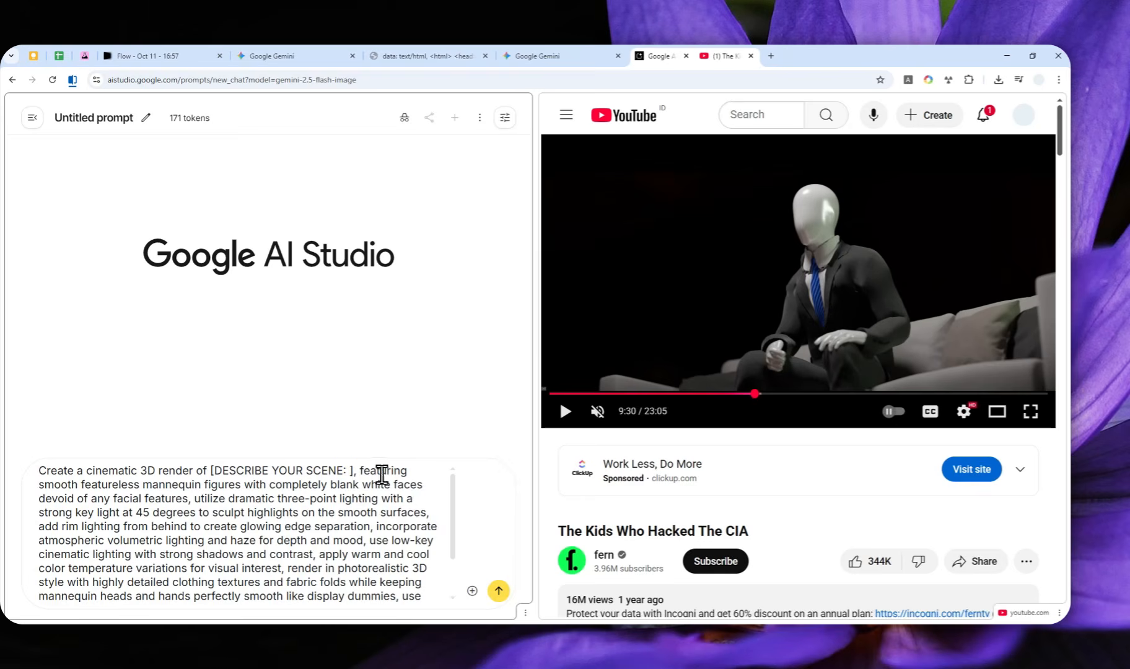
{"action": "type", "text": "a guy sittin"}
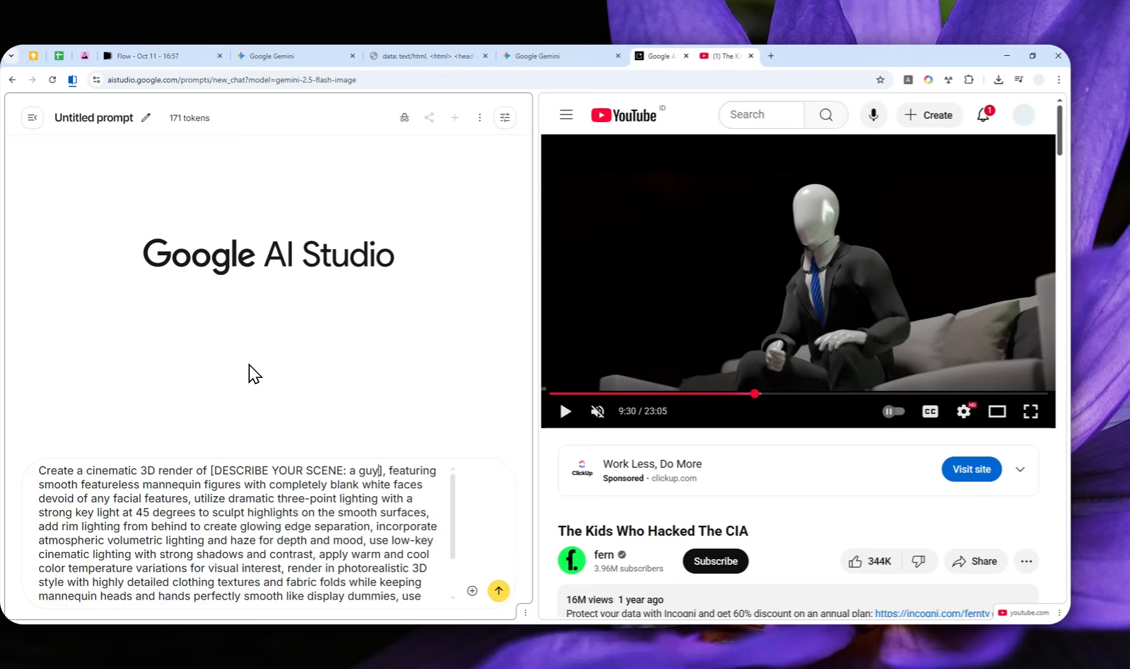
{"action": "type", "text": "g alone on a "}
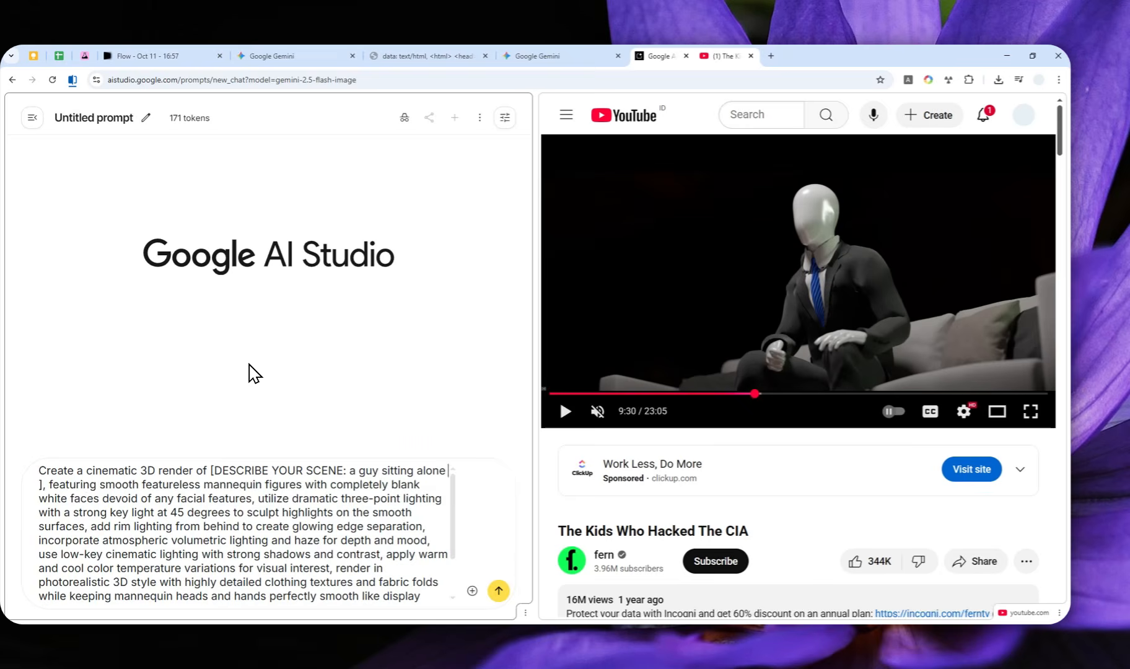
{"action": "type", "text": "gray couch"}
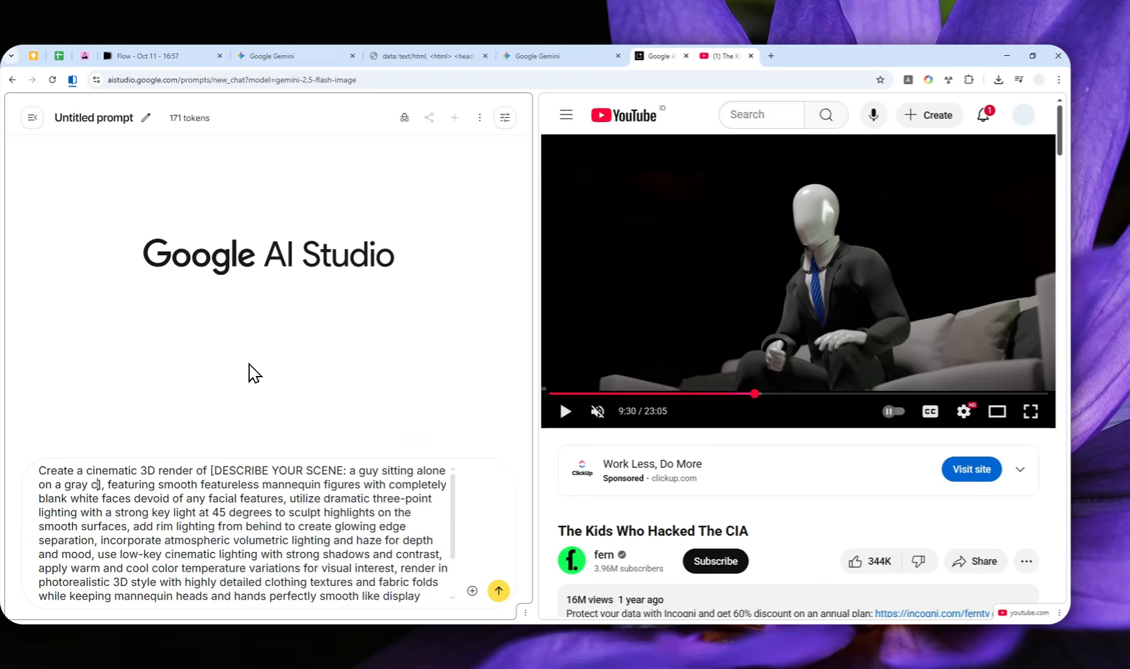
Extend the scene description with ", he is wearing an unironed formal suit with blue tie,"
{"action": "type", "text": ", he is wearing"}
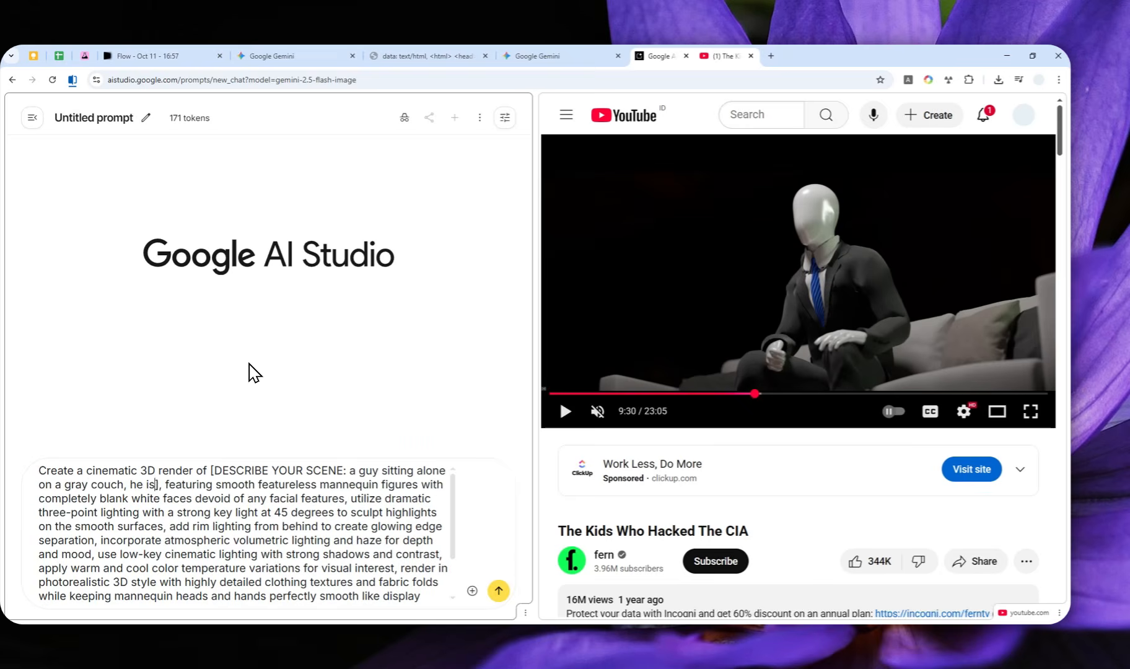
{"action": "type", "text": " an u"}
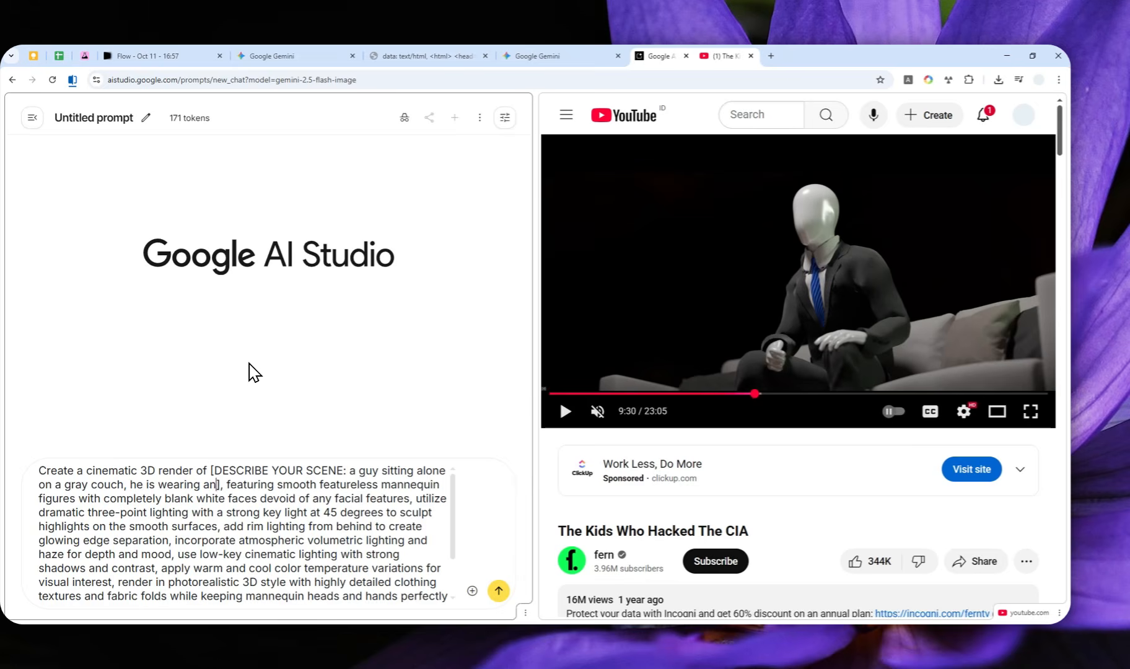
{"action": "type", "text": "nironed formal suit,"}
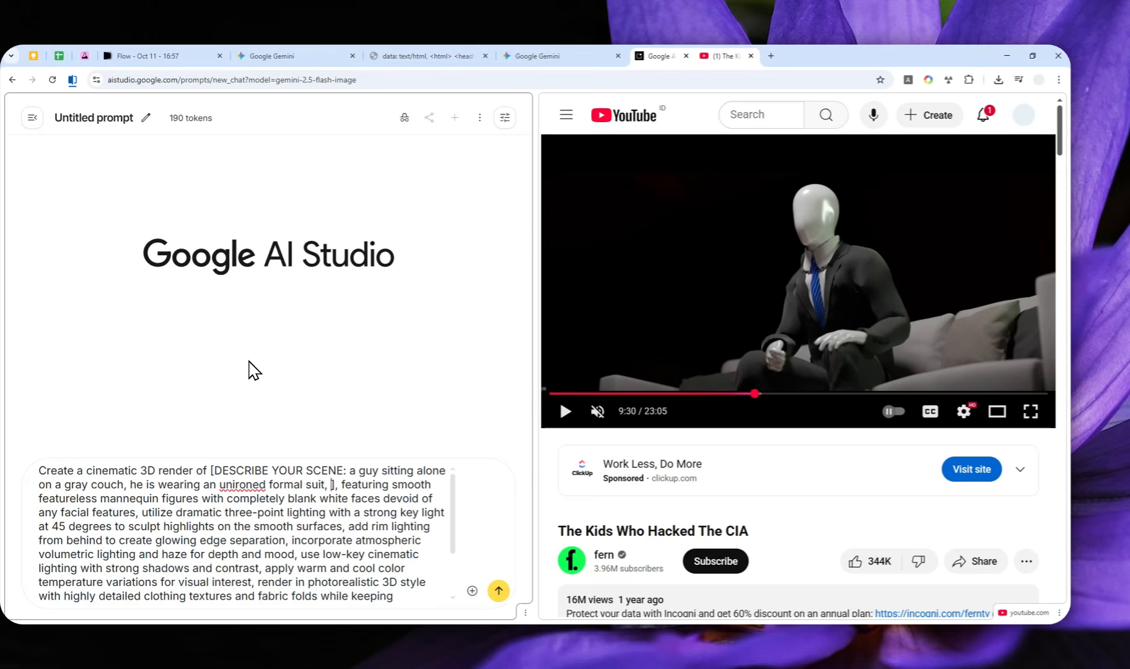
{"action": "key", "text": "BackSpace"}
{"action": "key", "text": "BackSpace"}
{"action": "type", "text": "with blue tie,"}
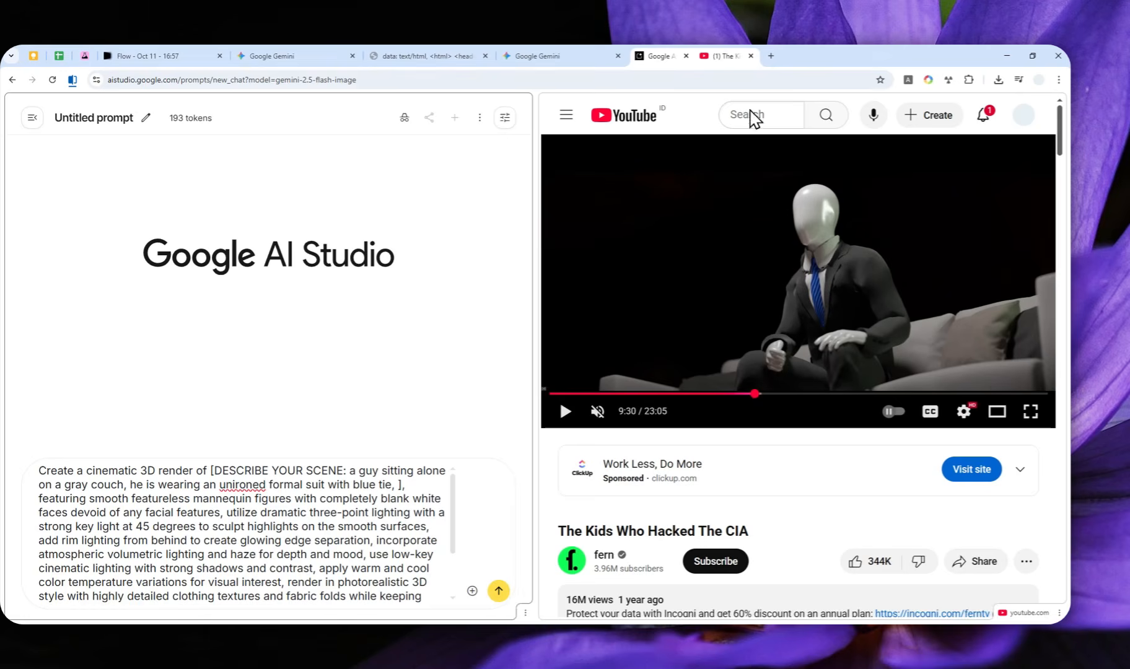
Search Google Images for "camera angle type" in a new tab and open the Pinterest "Camera Angles" chart
{"action": "left_click", "coordinate": [771, 57]}
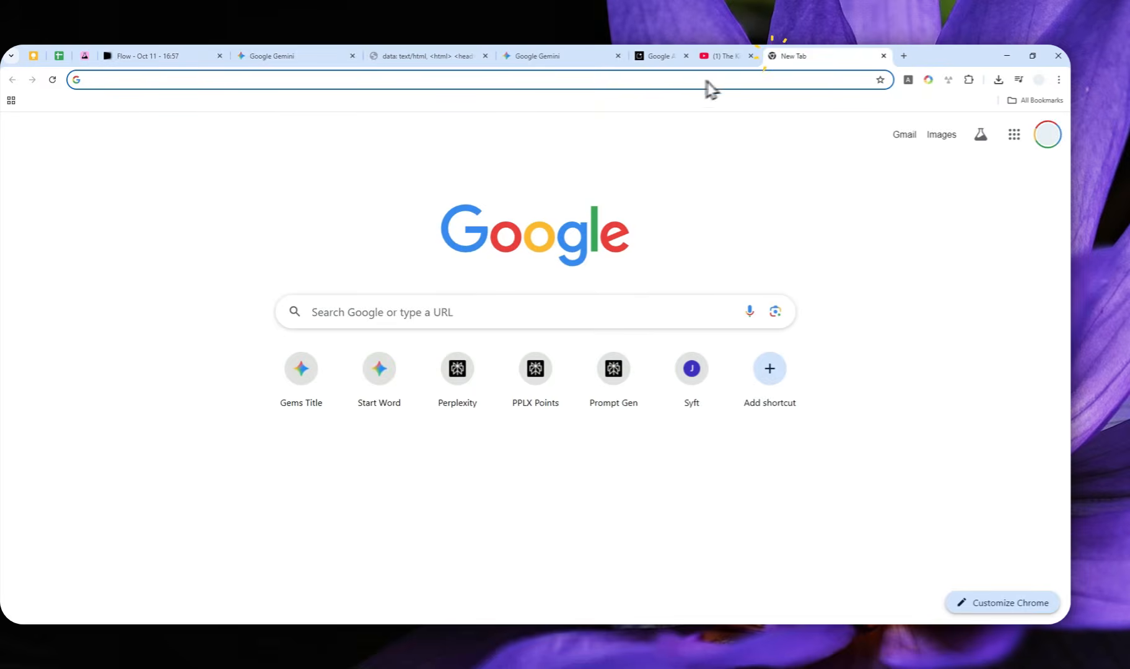
{"action": "type", "text": "came"}
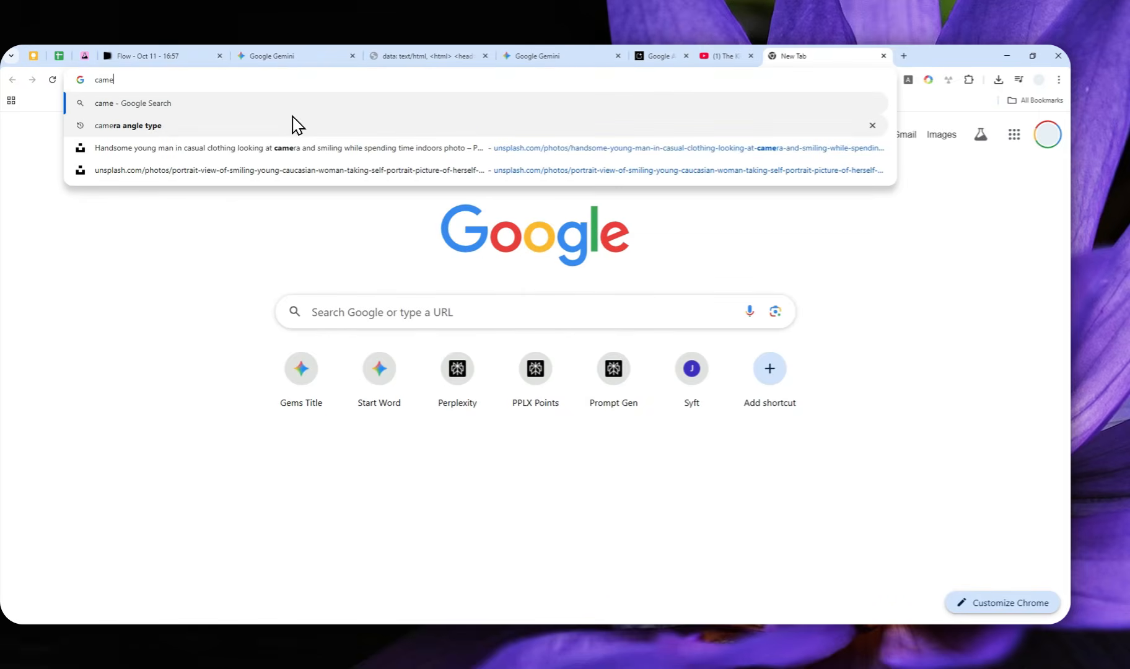
{"action": "key", "text": "Down"}
{"action": "left_click", "coordinate": [293, 124]}
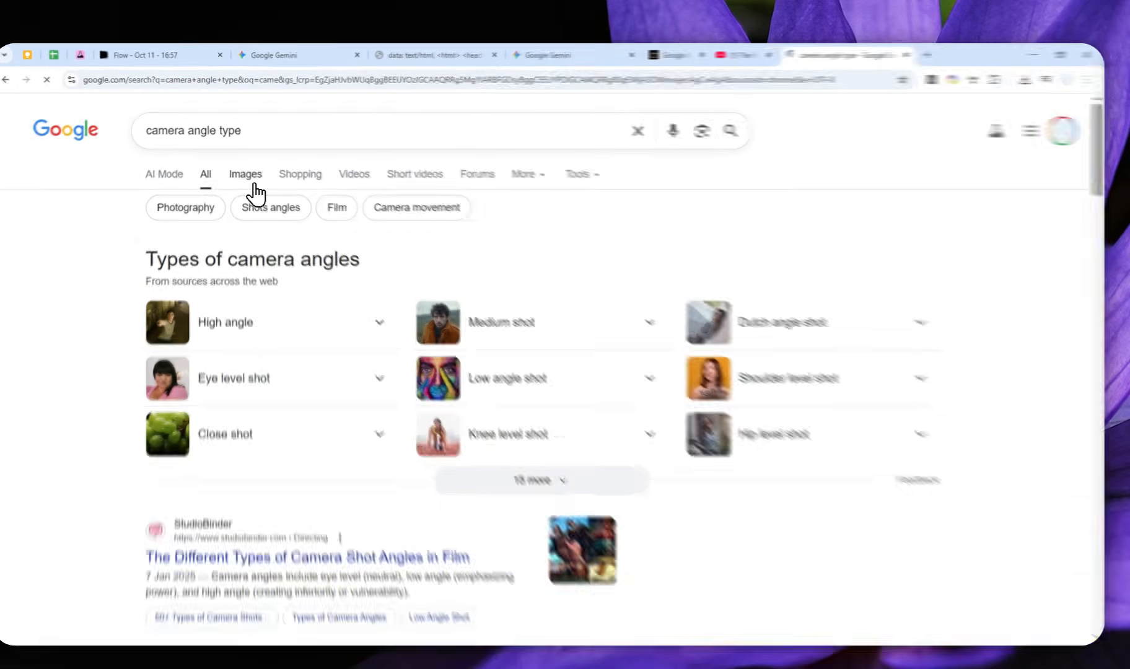
{"action": "left_click", "coordinate": [251, 180]}
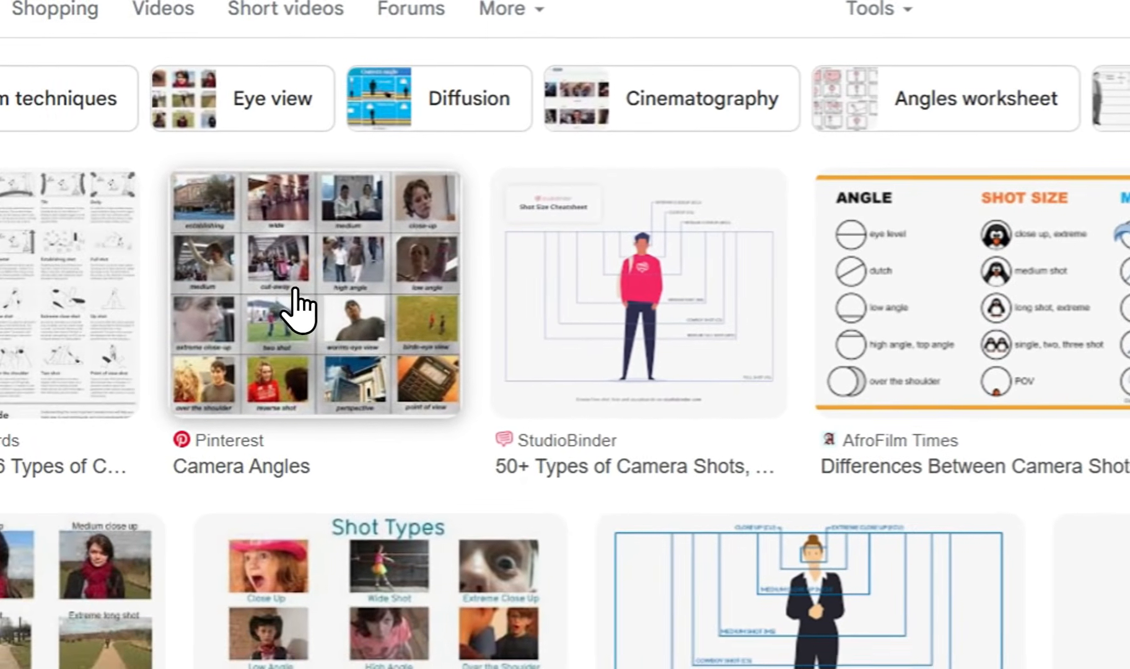
{"action": "left_click", "coordinate": [212, 392]}
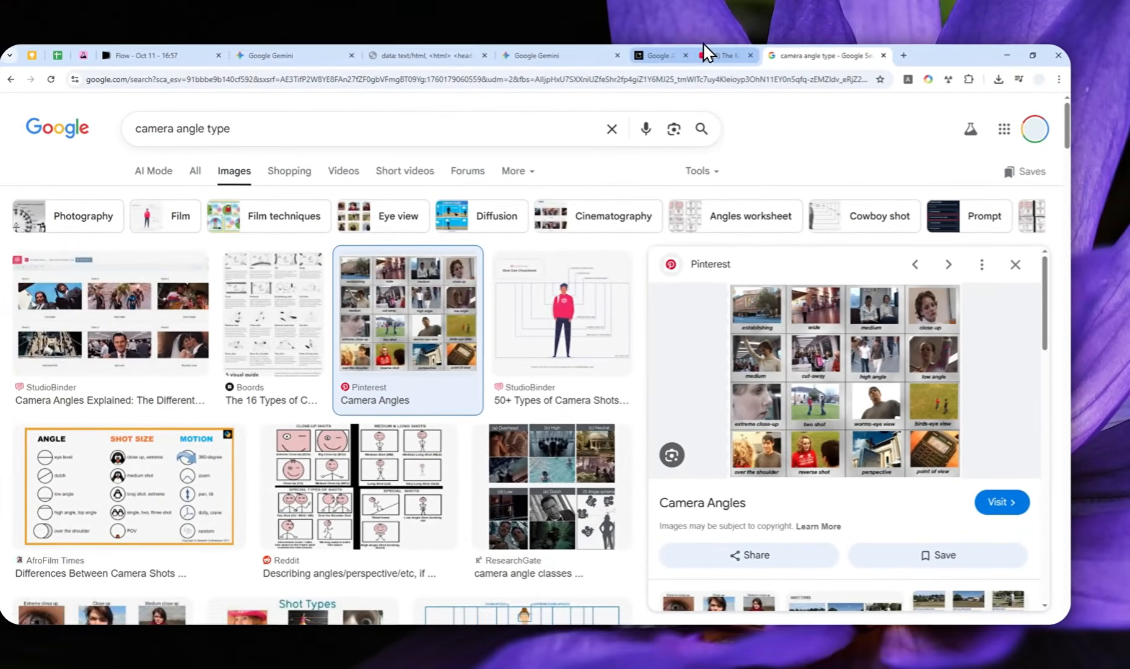
Return to the AI Studio prompt and add "worm's eye camera angle from the left side of the figurine" after the blue tie
{"action": "left_click", "coordinate": [662, 55]}
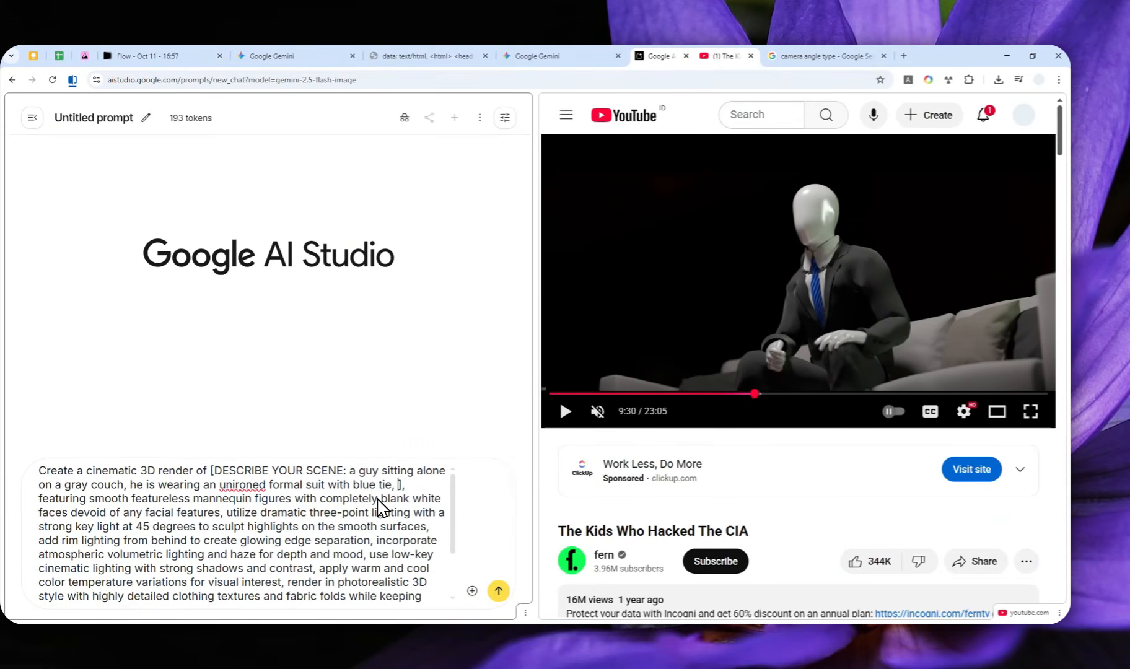
{"action": "type", "text": "rm's eye camera ang"}
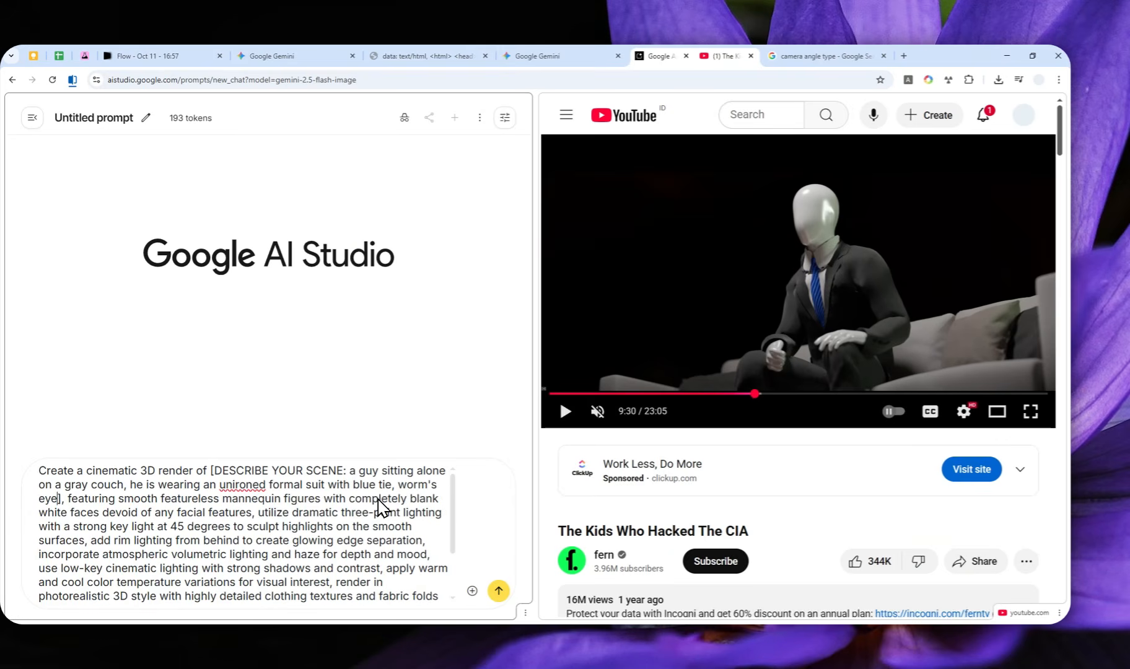
{"action": "type", "text": "le from the left"}
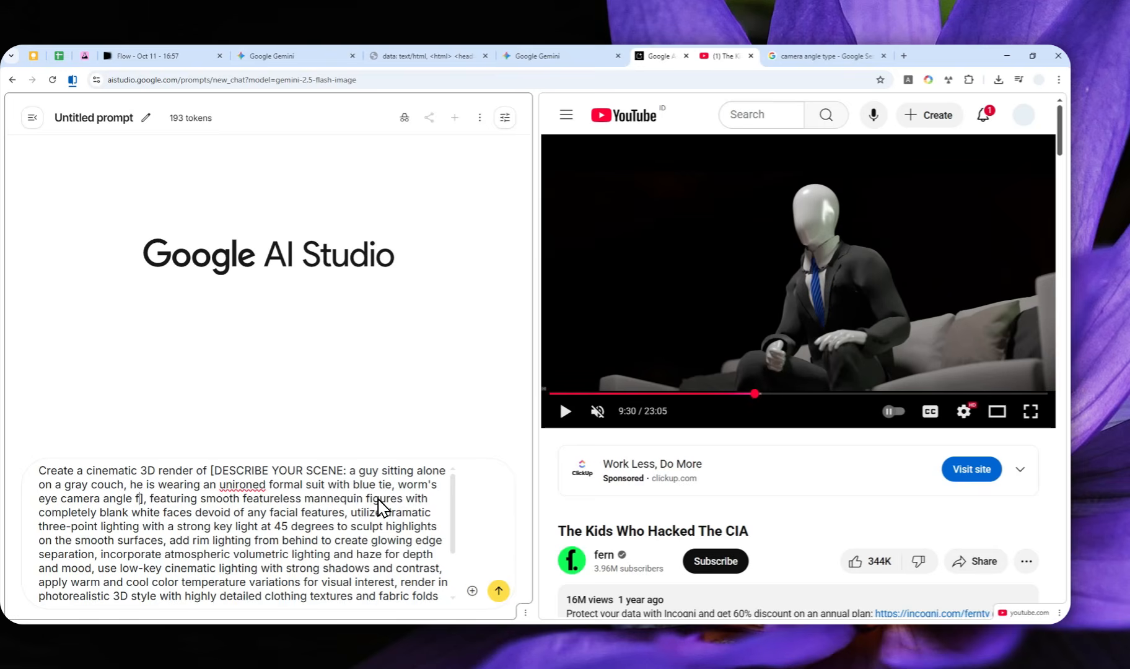
{"action": "type", "text": " side of the "}
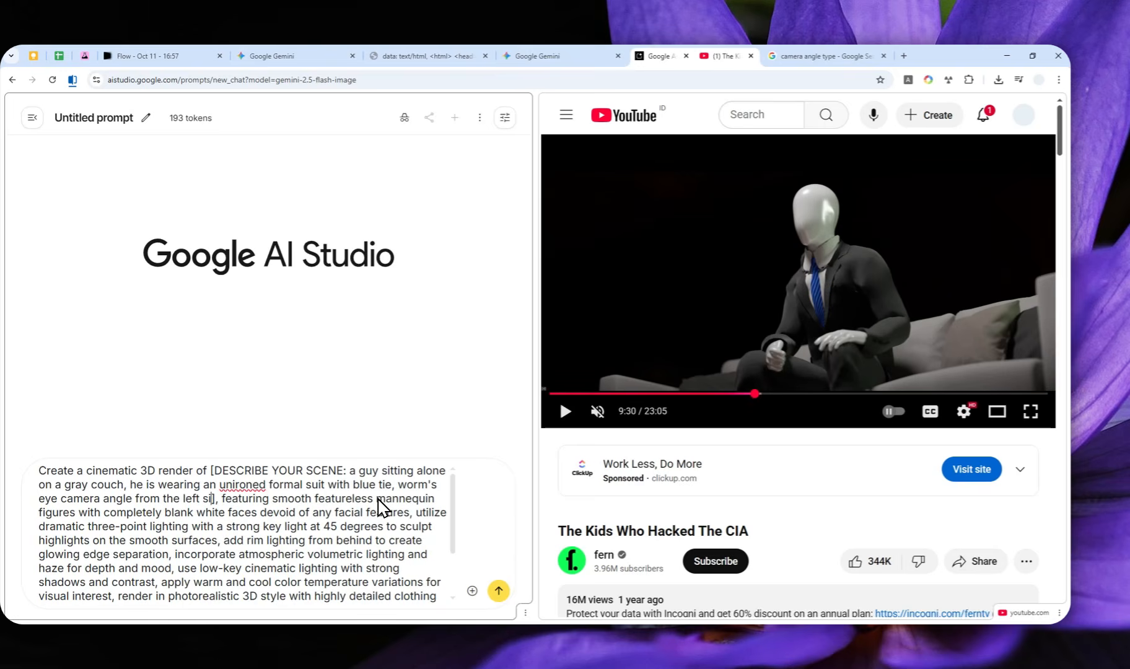
{"action": "type", "text": "figurine"}
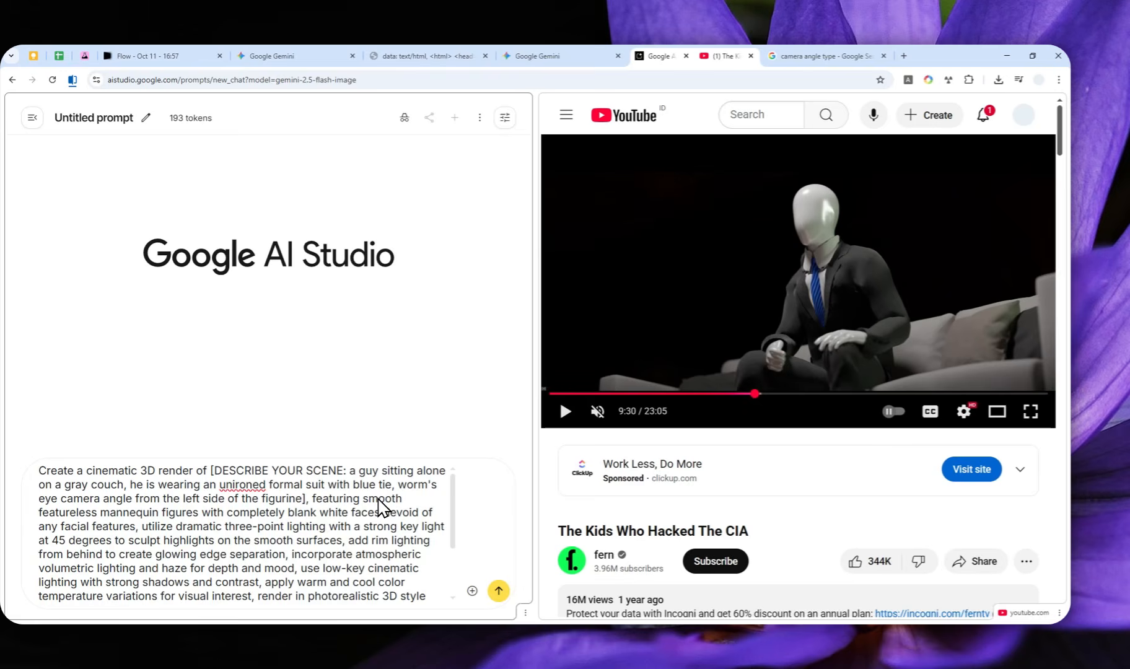
Append ", pitch black background, tense body language" to the scene description and highlight the whole description
{"action": "type", "text": ", "}
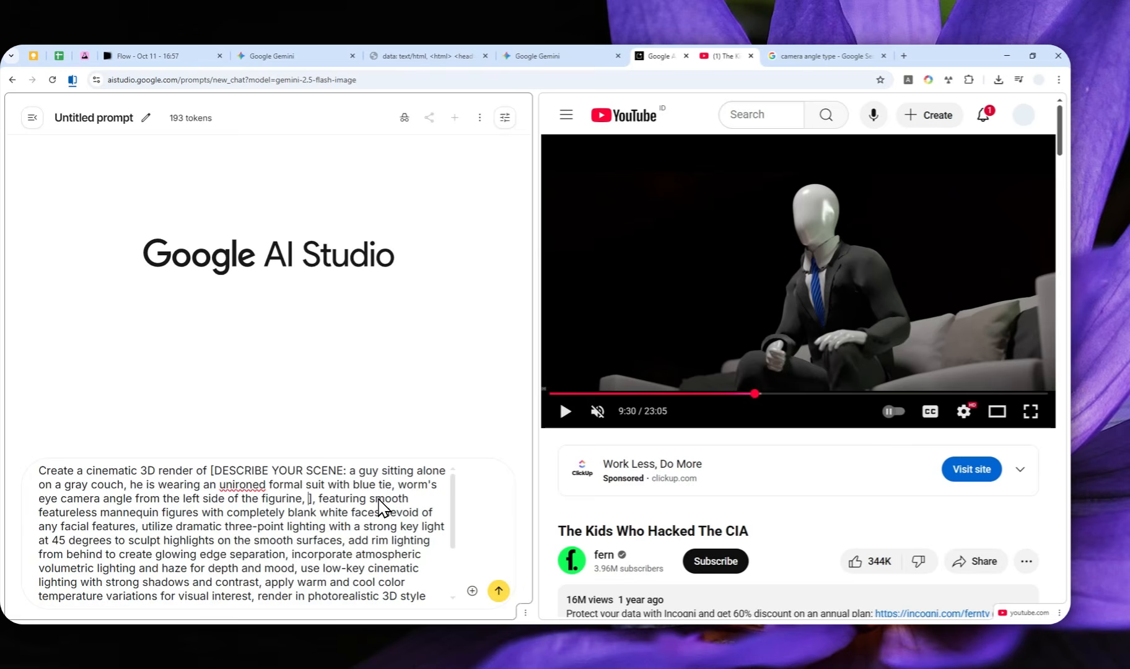
{"action": "type", "text": "pitch b"}
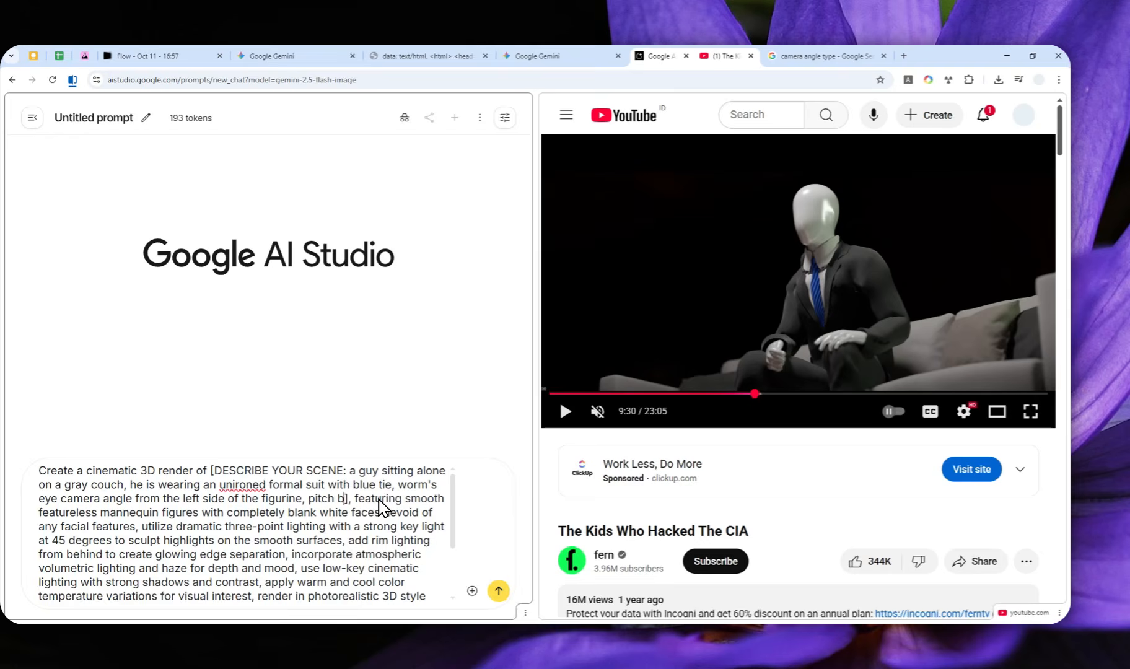
{"action": "type", "text": "lack background"}
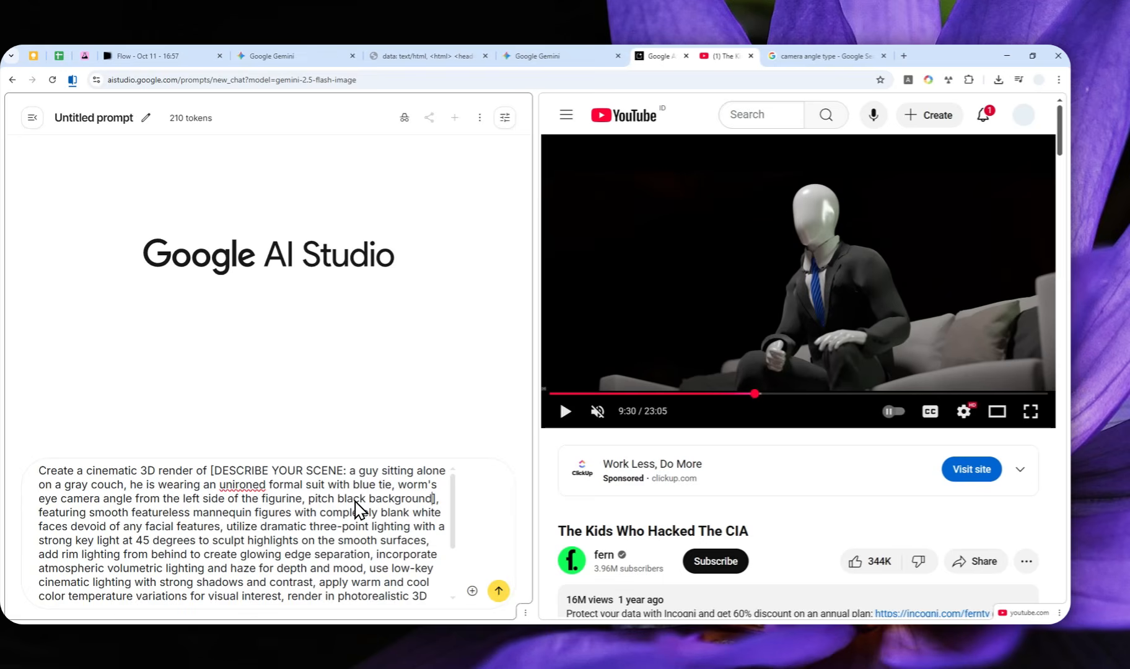
{"action": "type", "text": ", tense body "}
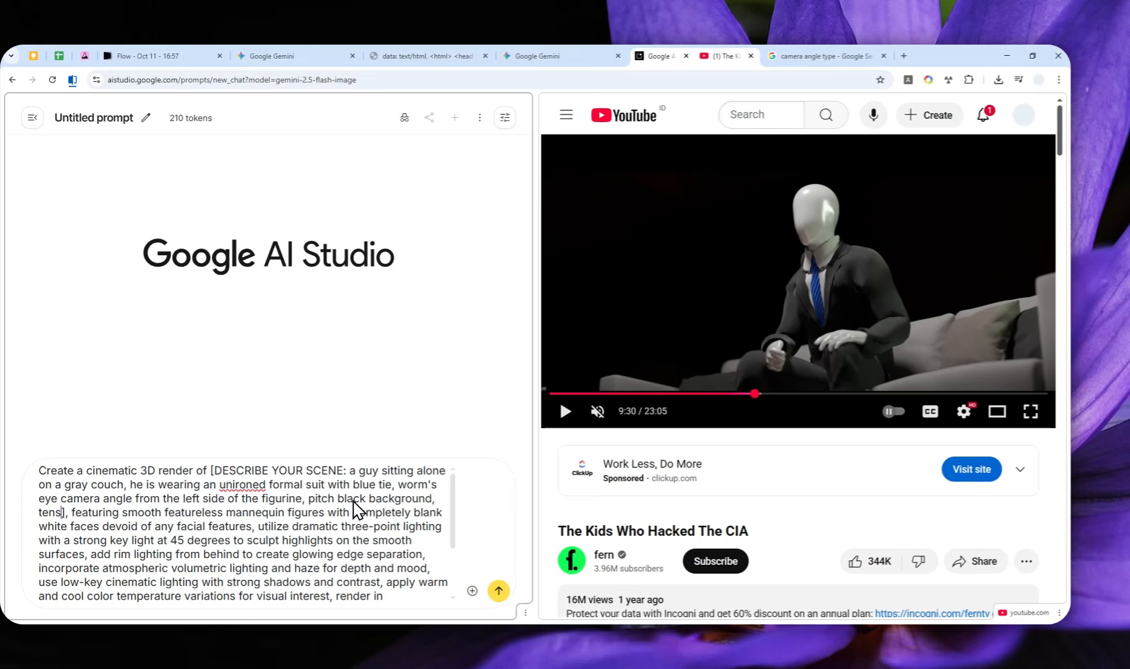
{"action": "type", "text": "language"}
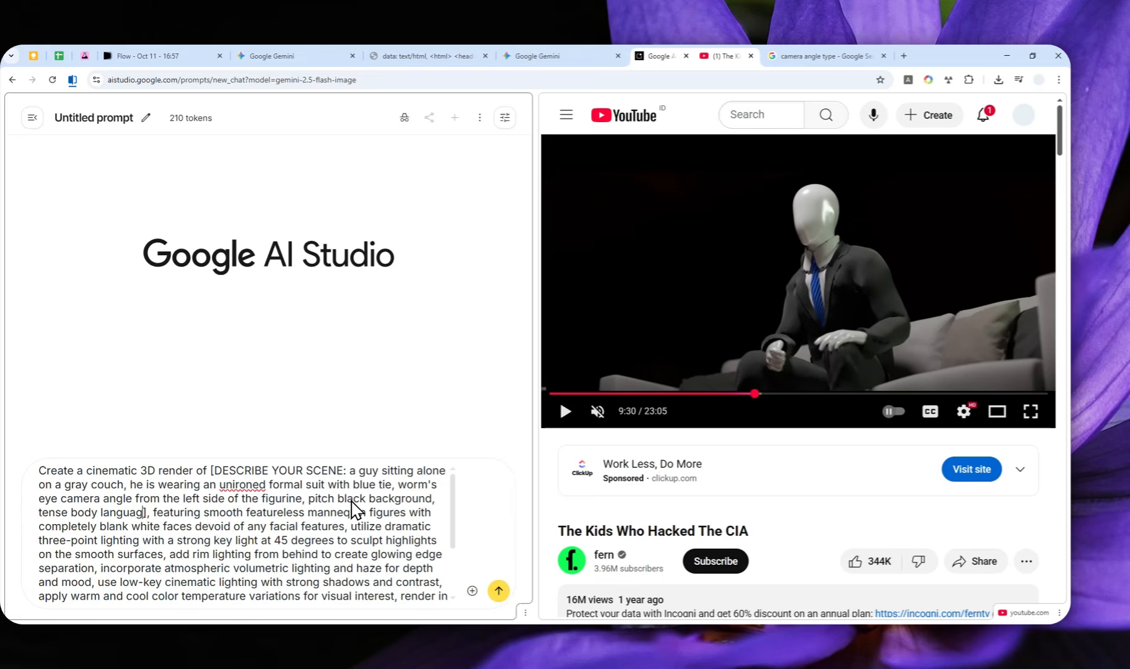
{"action": "left_click_drag", "start_coordinate": [353, 469], "coordinate": [149, 513]}
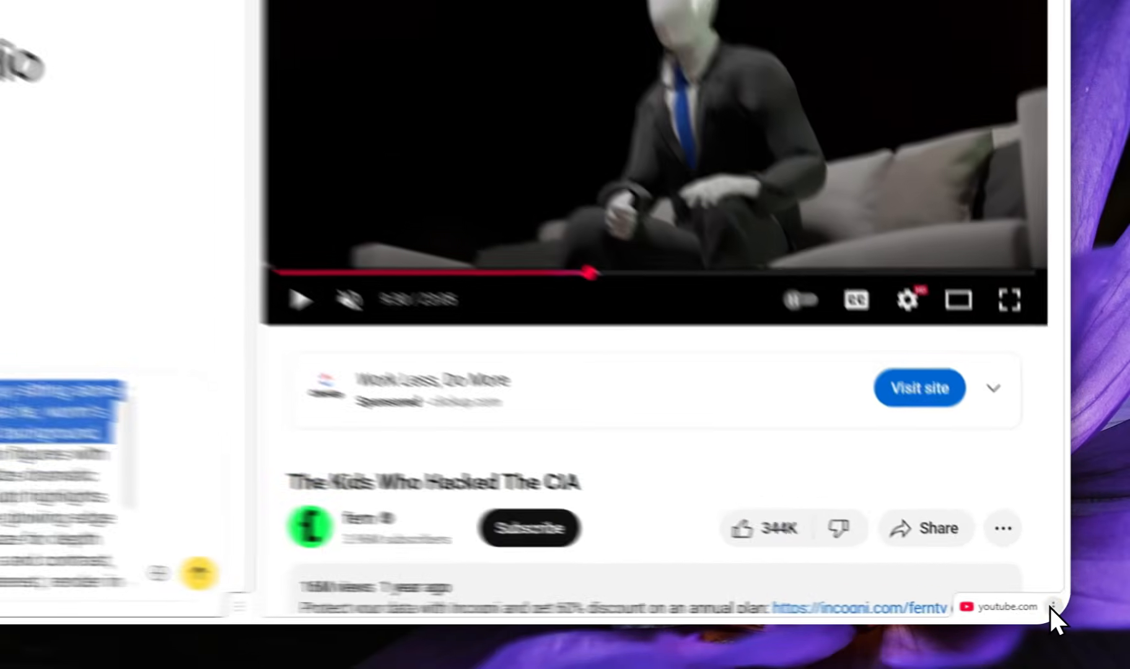
Separate the split view so AI Studio fills the window, and run the completed mannequin prompt
{"action": "left_click", "coordinate": [1060, 613]}
{"action": "left_click", "coordinate": [1029, 547]}
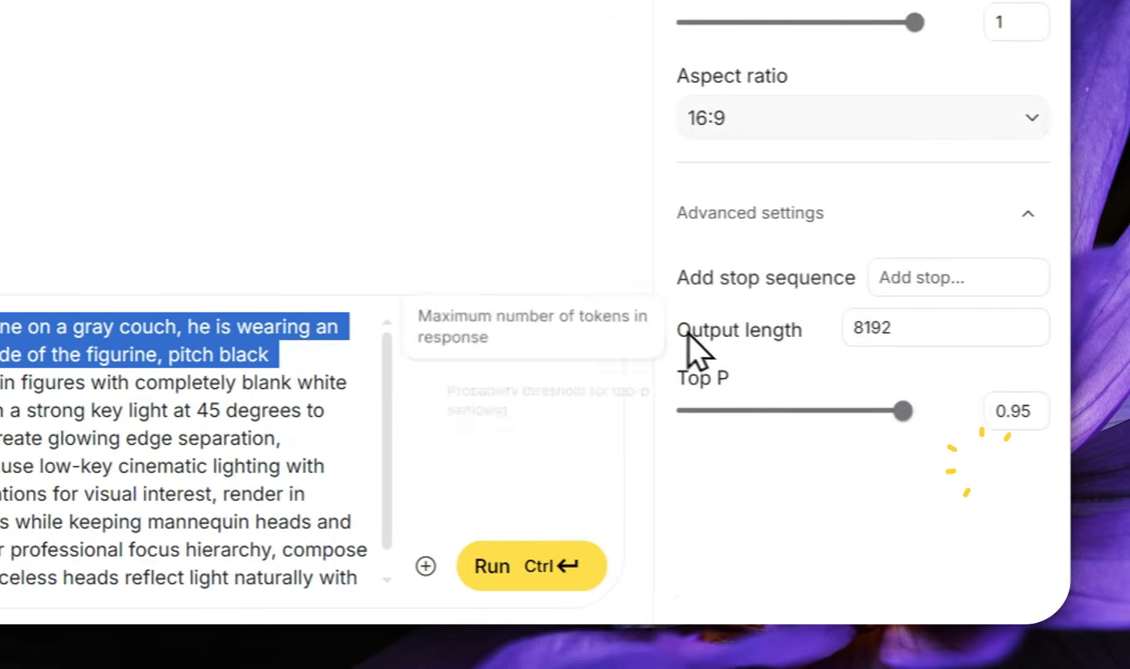
{"action": "left_click", "coordinate": [406, 437]}
{"action": "scroll", "coordinate": [323, 448], "scroll_direction": "up", "scroll_amount": 1}
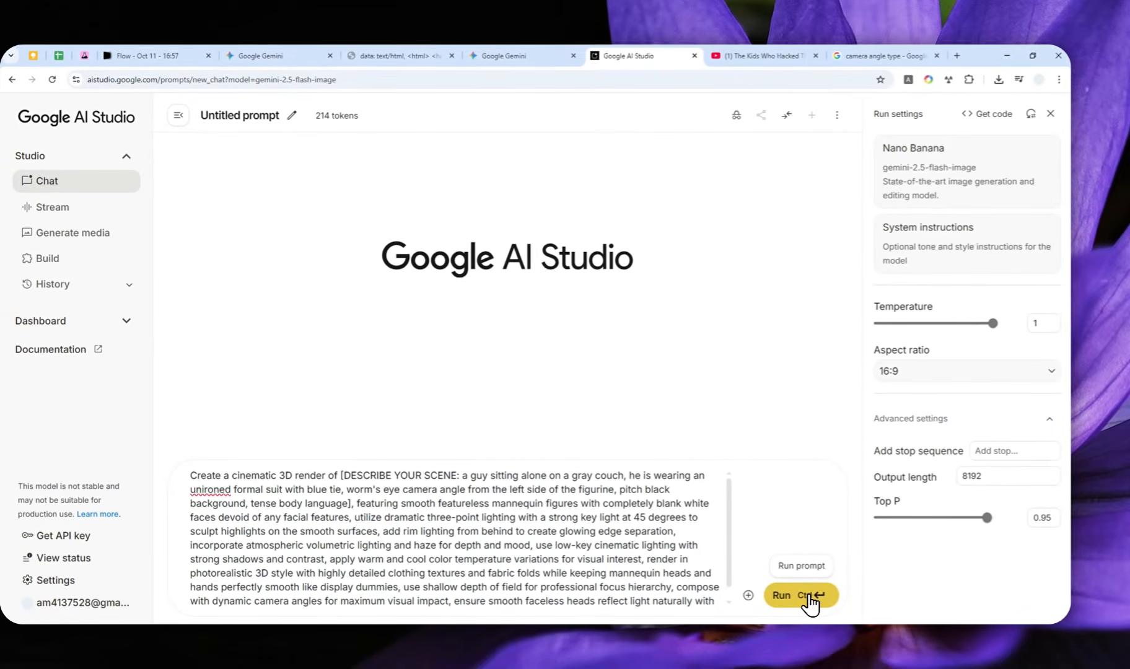
{"action": "left_click", "coordinate": [806, 595]}
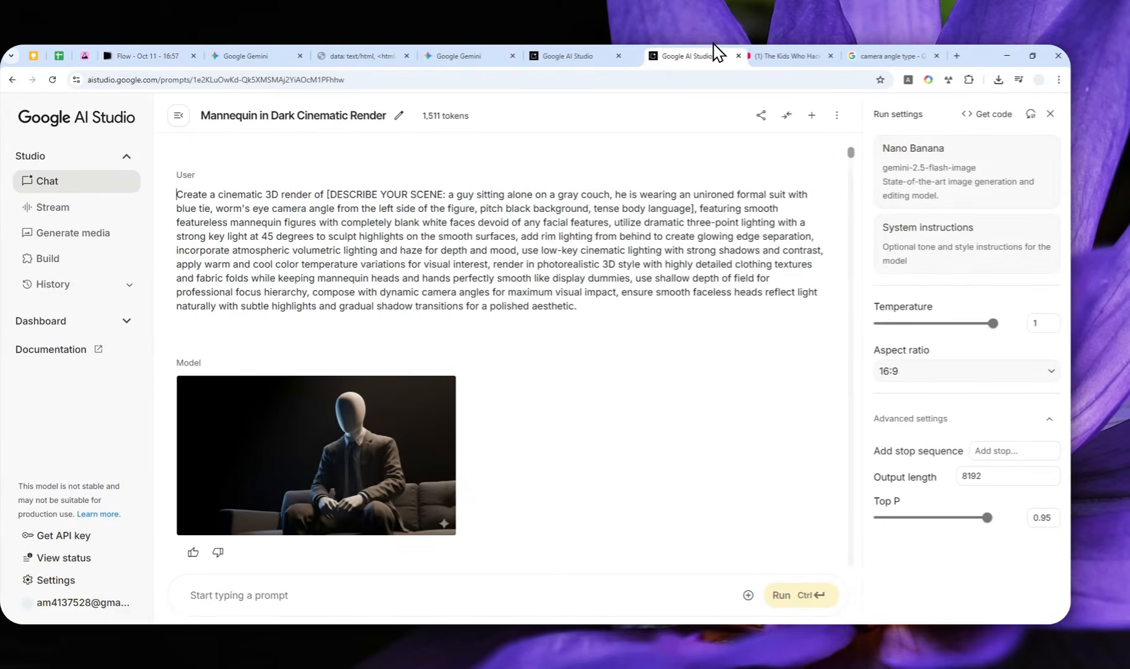
Switch to the AI Studio tab with the finished "Mannequin in Dark Cinematic Render" chat and download its generated image
{"action": "left_click", "coordinate": [585, 53]}
{"action": "left_click", "coordinate": [687, 52]}
{"action": "mouse_move", "coordinate": [424, 373]}
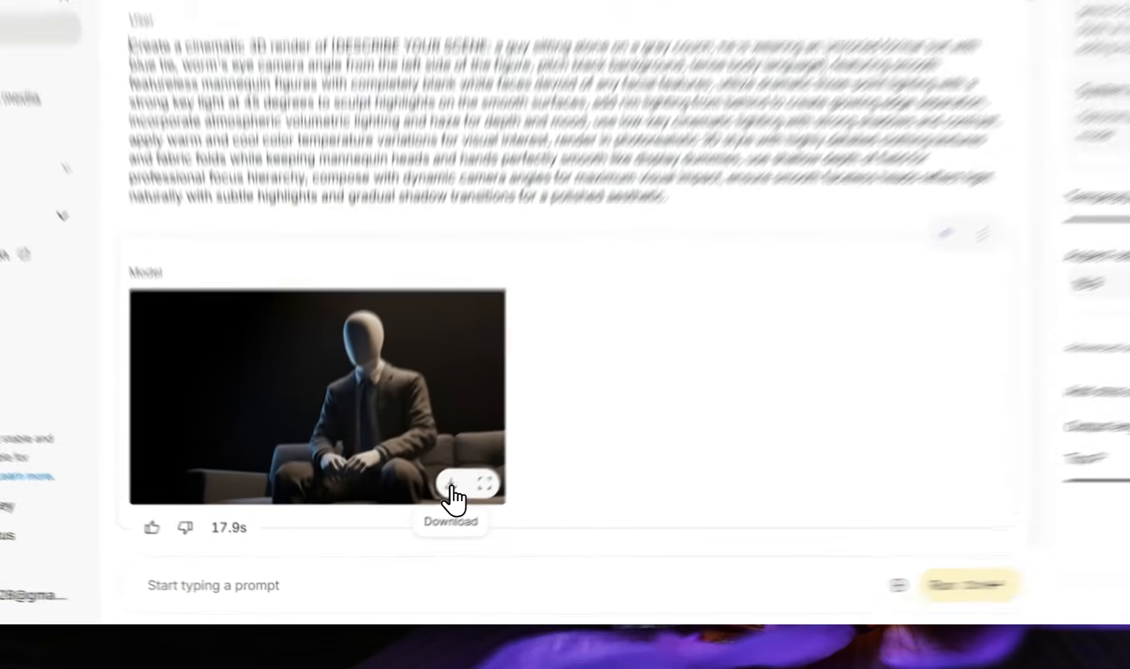
{"action": "left_click", "coordinate": [414, 522]}
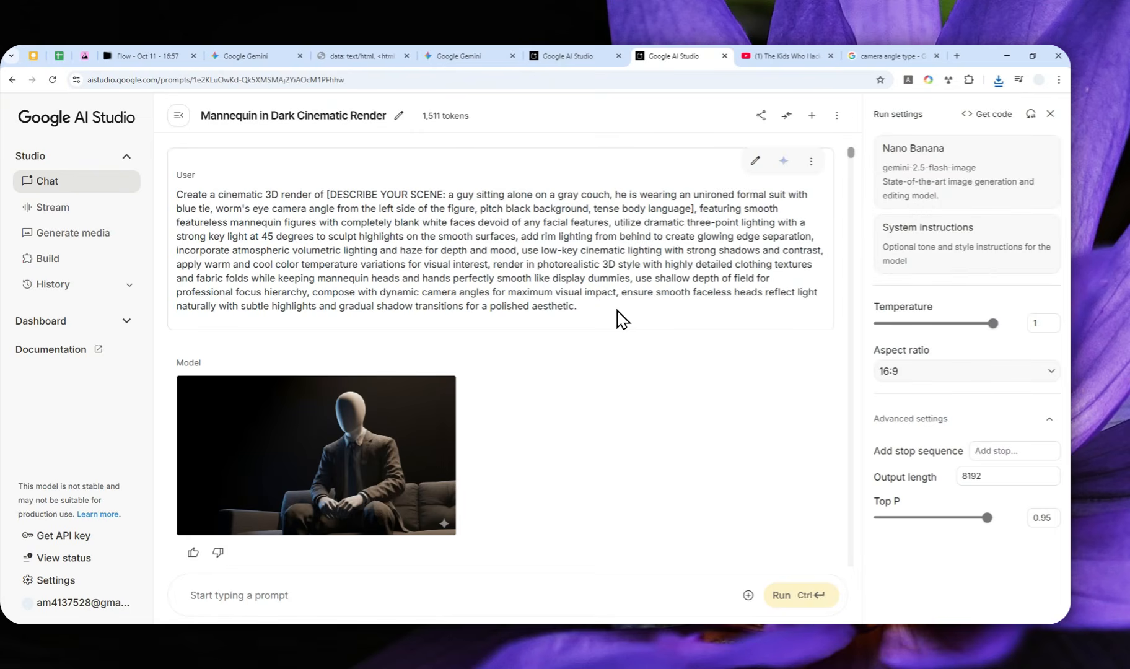
Open Google Flow (labs.google/fx/tools/flow) in a new tab and create a new project
{"action": "left_click", "coordinate": [957, 56]}
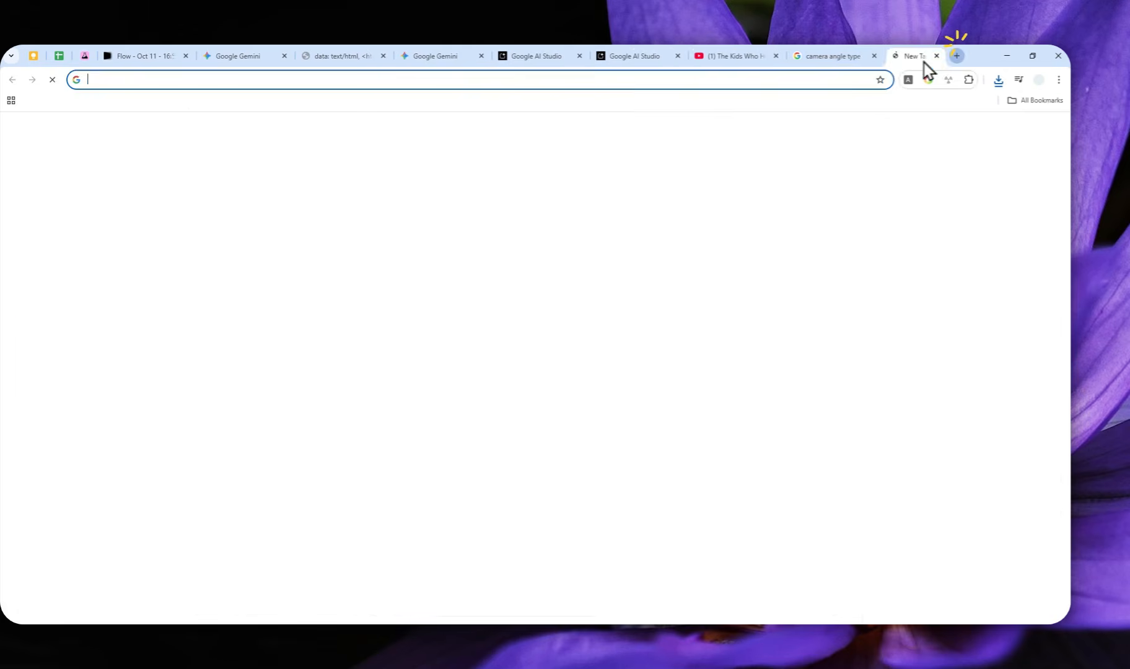
{"action": "type", "text": "flow"}
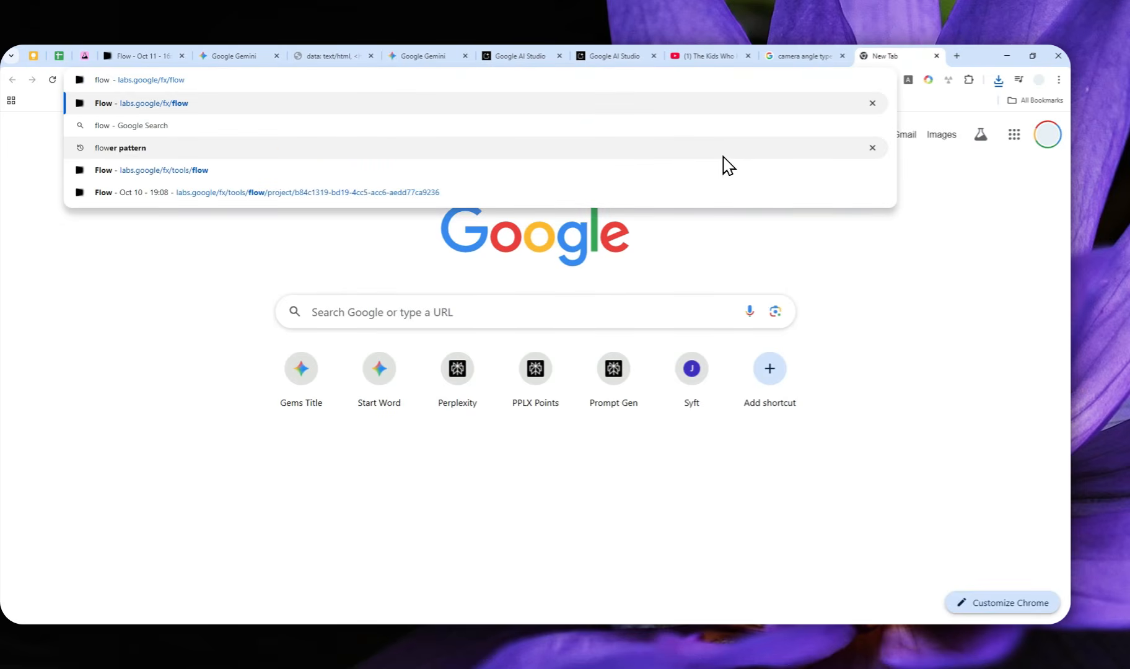
{"action": "key", "text": "Return"}
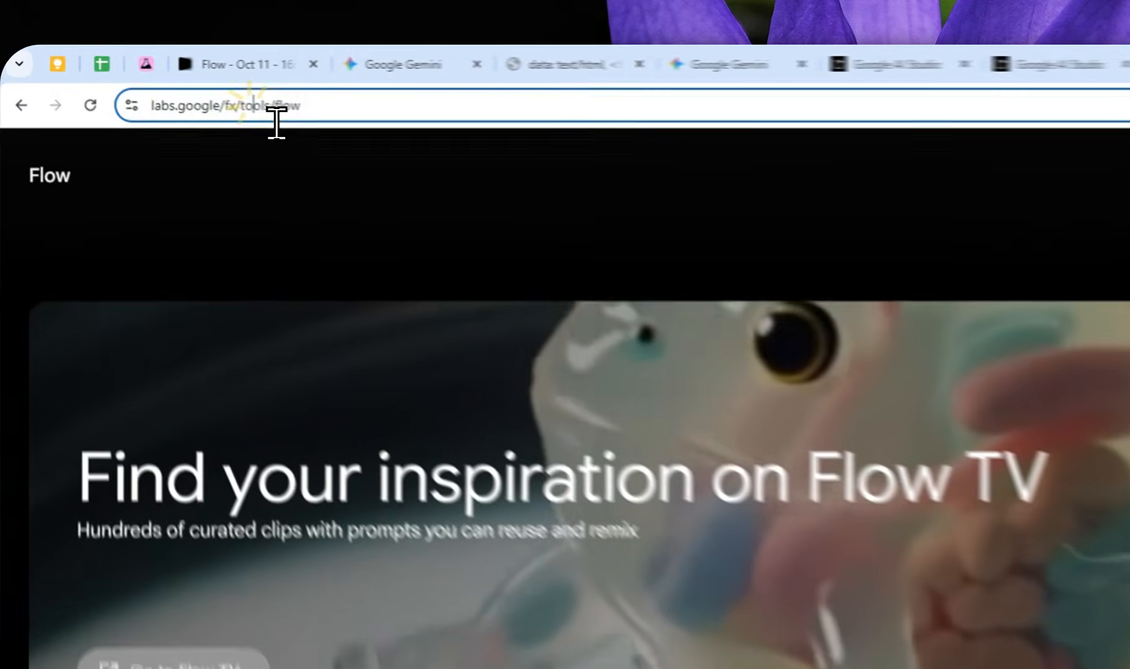
{"action": "left_click", "coordinate": [170, 79]}
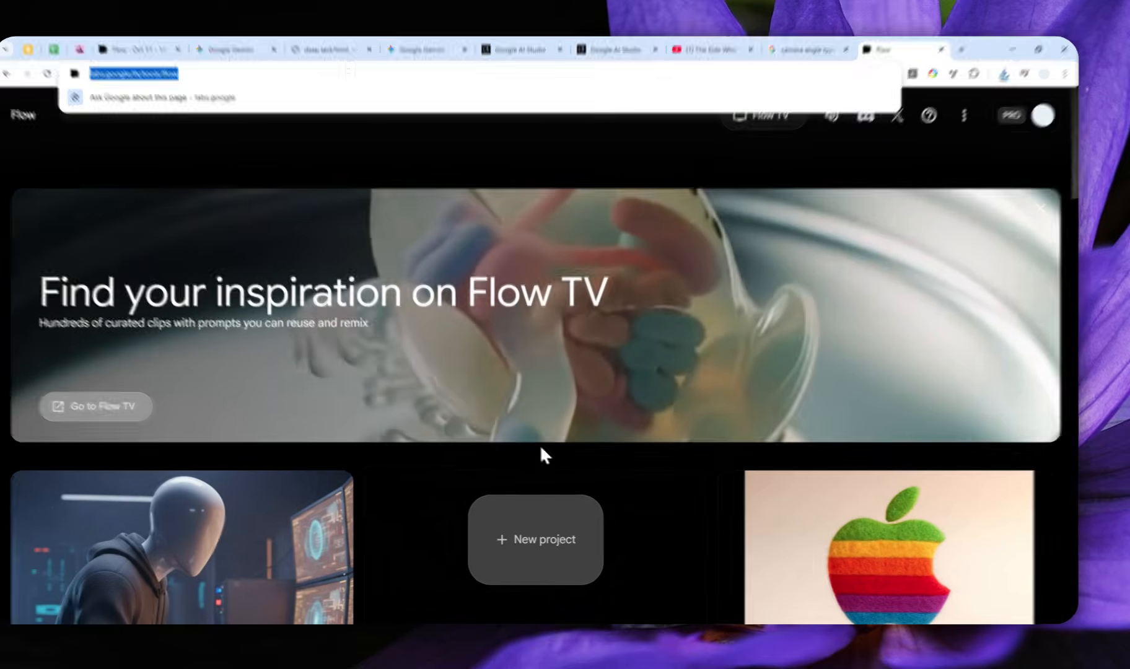
{"action": "left_click", "coordinate": [484, 562]}
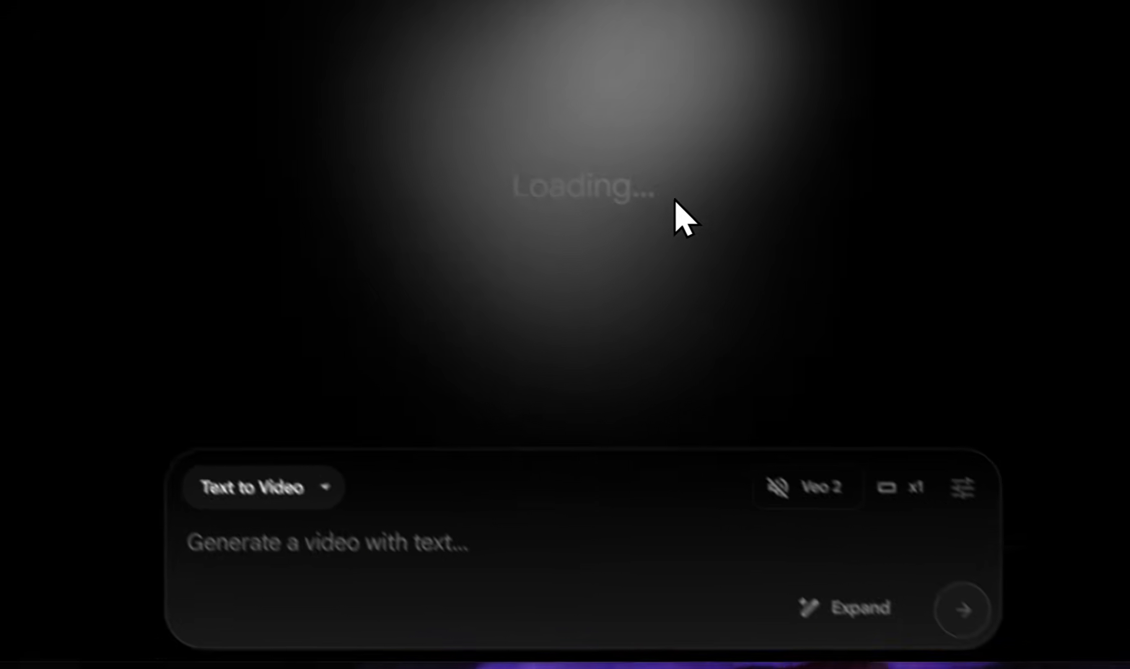
Switch to Frames to Video and upload "Generated Image October 11, 2025 - 5_21PM (1).png" as the start frame, saving its landscape crop
{"action": "left_click", "coordinate": [574, 472]}
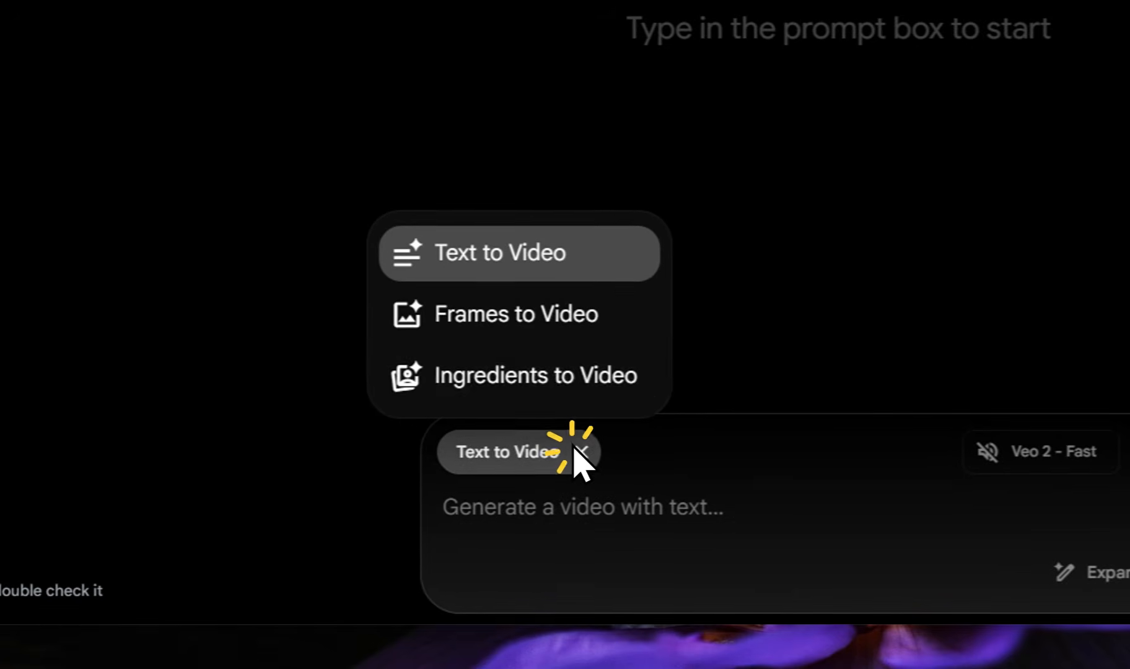
{"action": "left_click", "coordinate": [508, 315]}
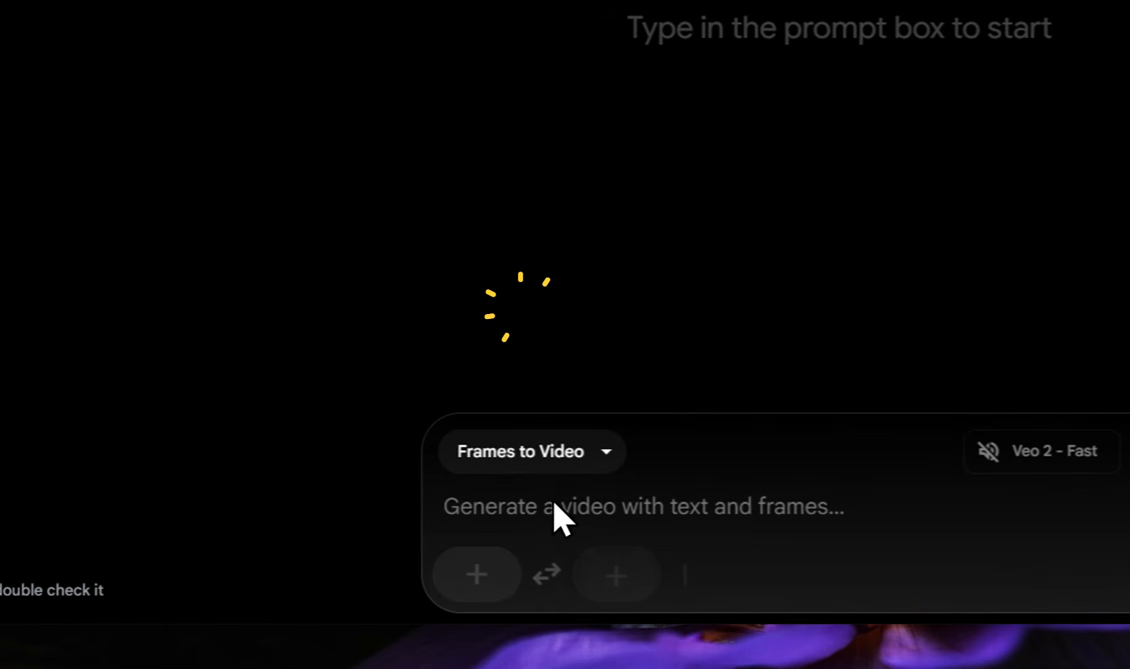
{"action": "left_click", "coordinate": [479, 575]}
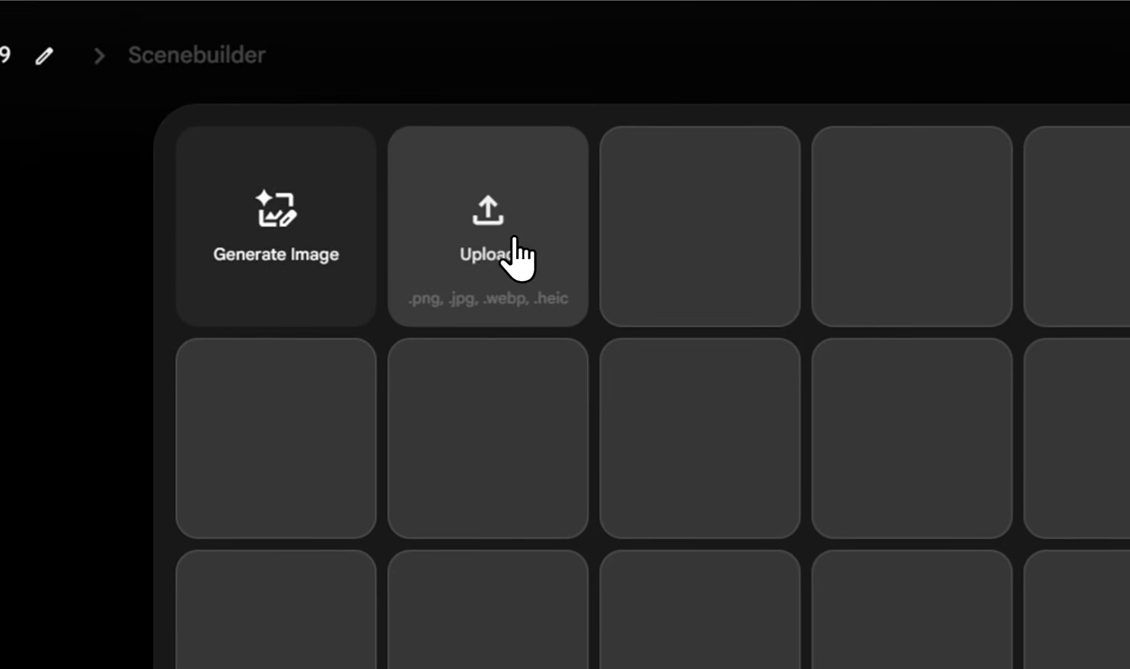
{"action": "left_click", "coordinate": [515, 240]}
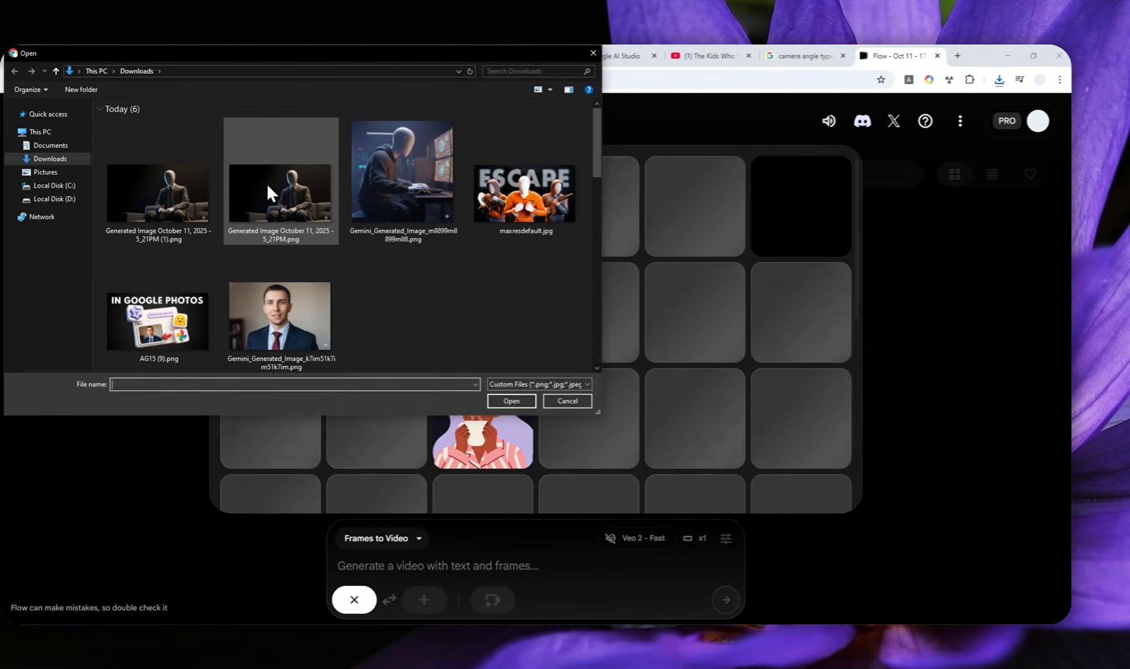
{"action": "left_click", "coordinate": [163, 181]}
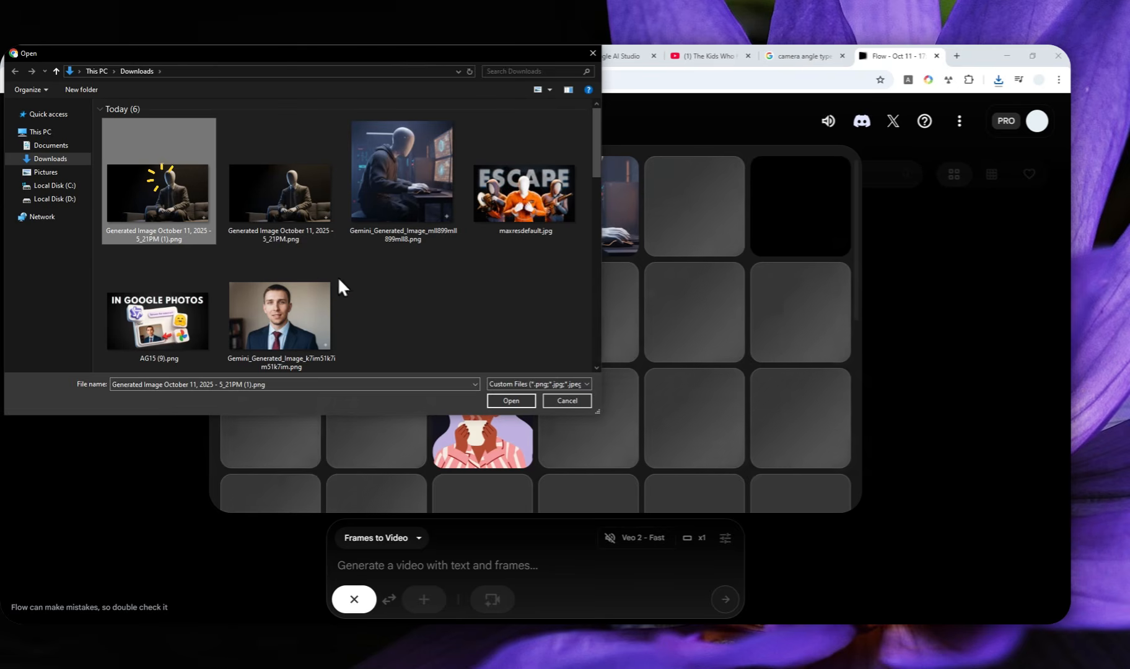
{"action": "left_click", "coordinate": [502, 401]}
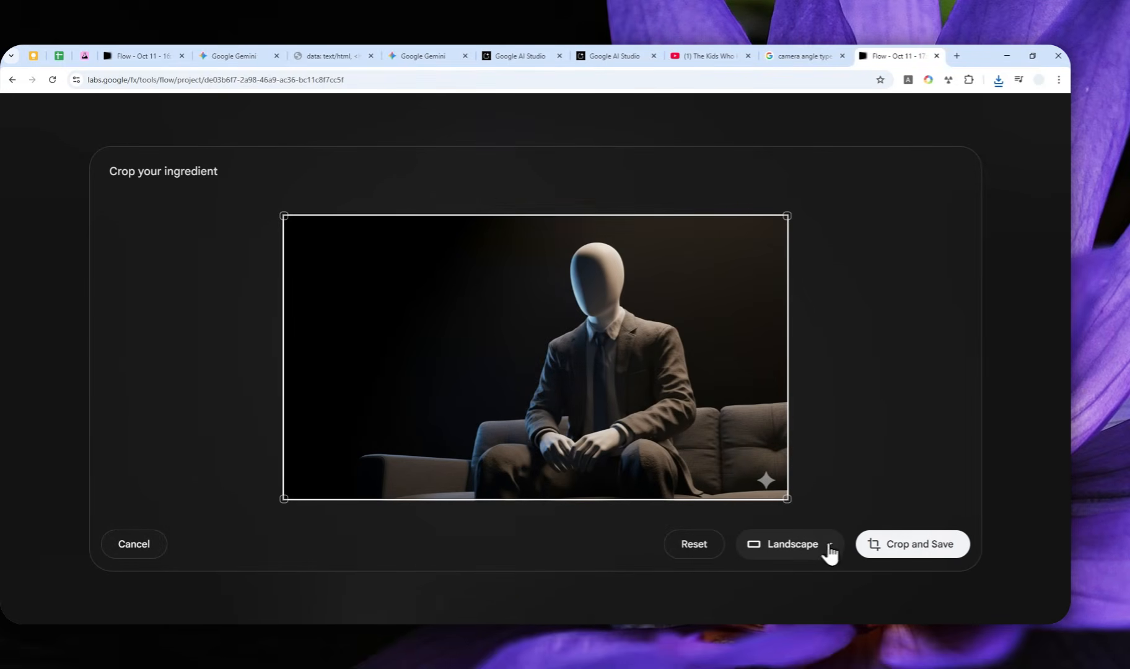
{"action": "left_click", "coordinate": [911, 547]}
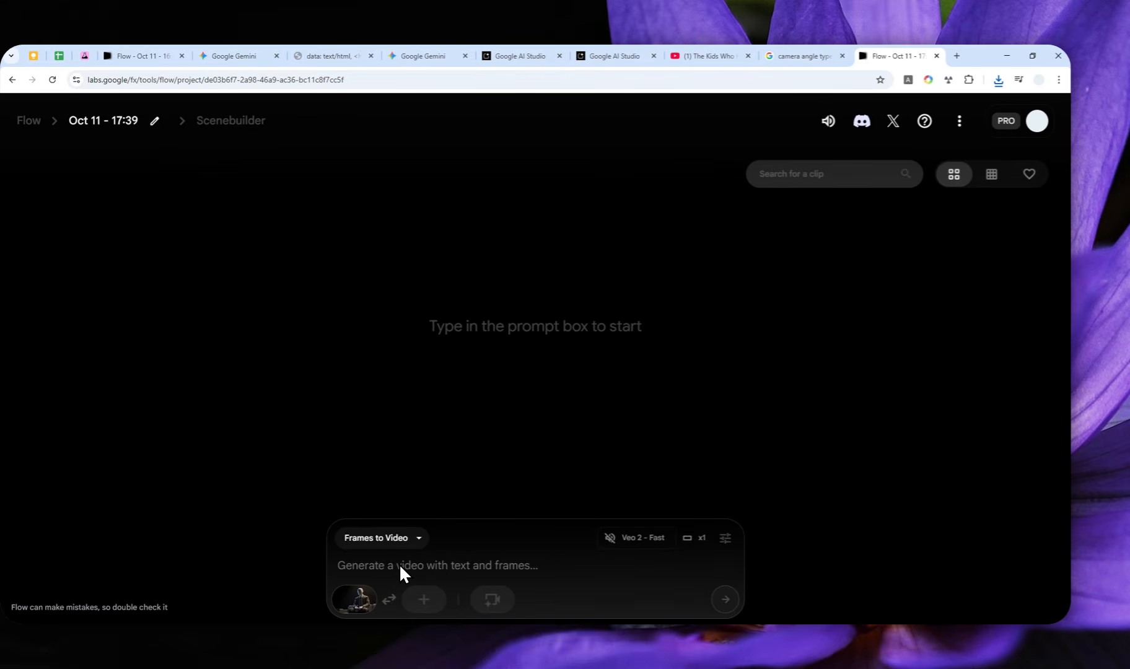
View the hooded mannequin clip in the "Oct 11 - 16:57" project and highlight "Time stops." in its prompt
{"action": "left_click", "coordinate": [149, 54]}
{"action": "mouse_move", "coordinate": [388, 308]}
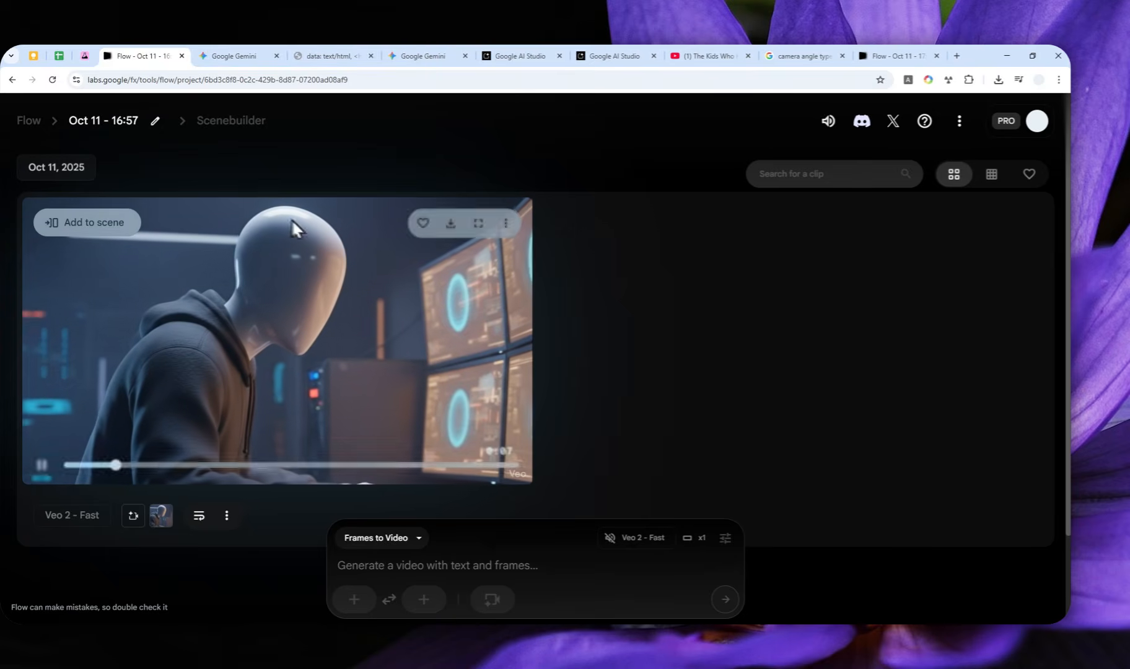
{"action": "left_click", "coordinate": [52, 79]}
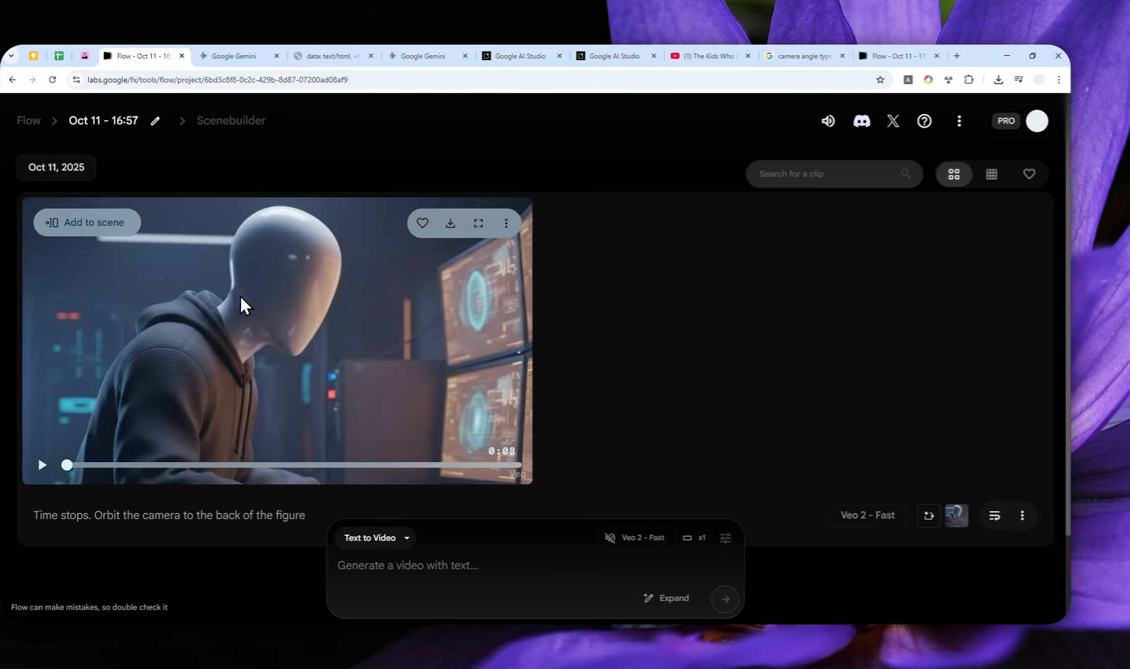
{"action": "left_click_drag", "start_coordinate": [29, 514], "coordinate": [277, 505]}
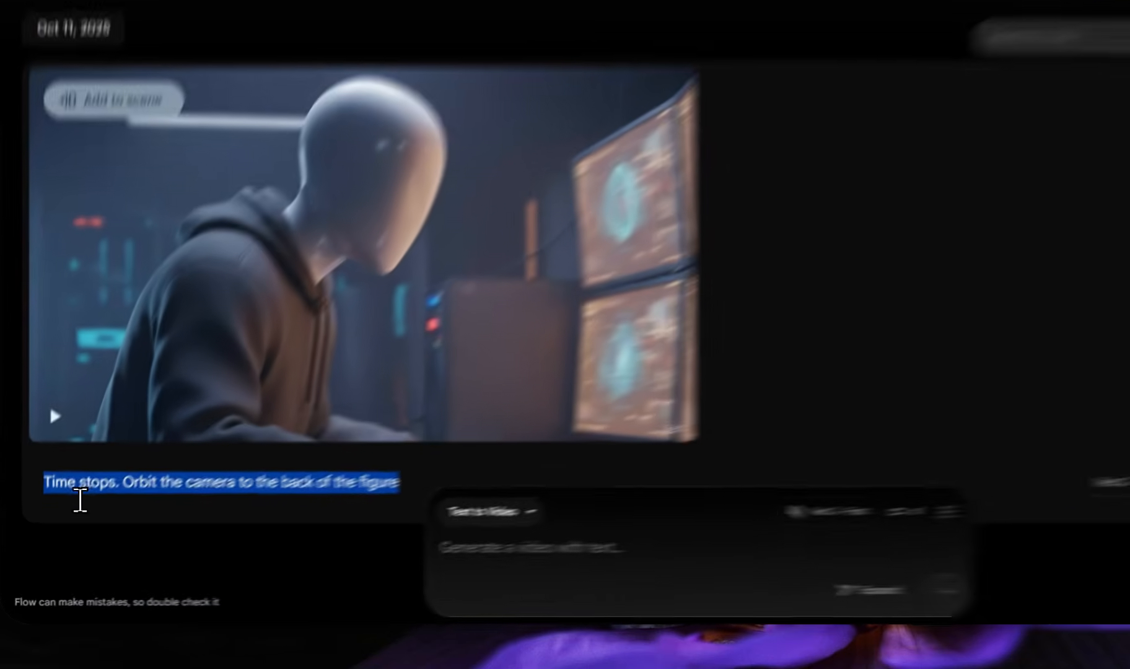
{"action": "left_click_drag", "start_coordinate": [32, 518], "coordinate": [110, 519]}
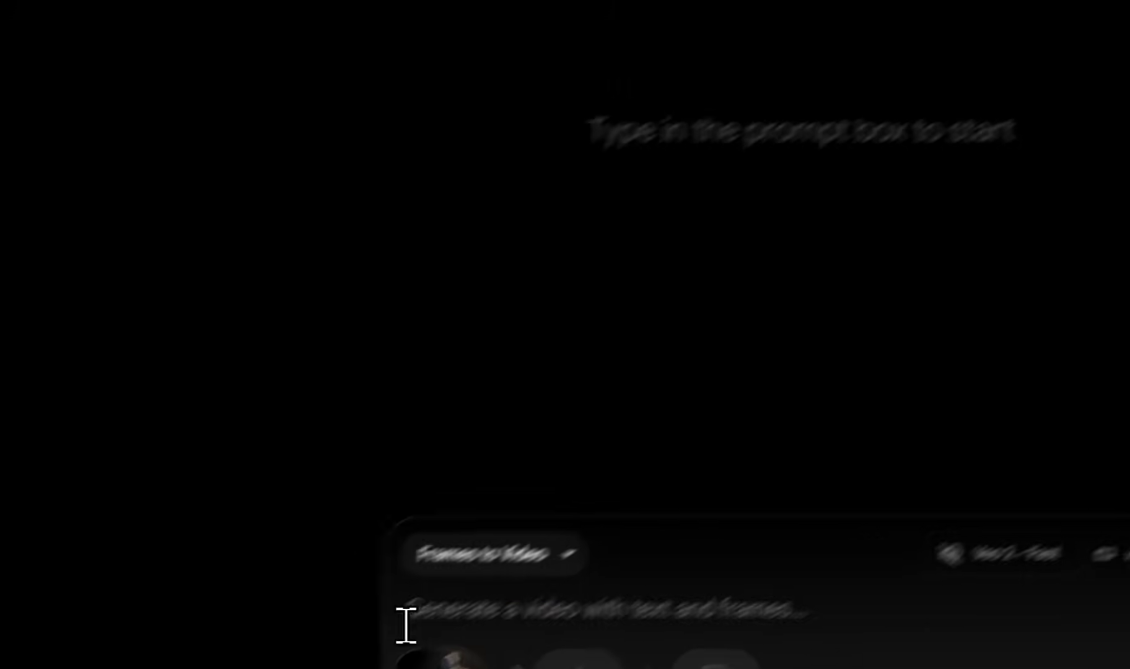
In the "Oct 11 - 17:39" project, write the prompt "Time stops. The camera is moving out slowly." and add the Dolly out camera motion
{"action": "type", "text": "Time stops."}
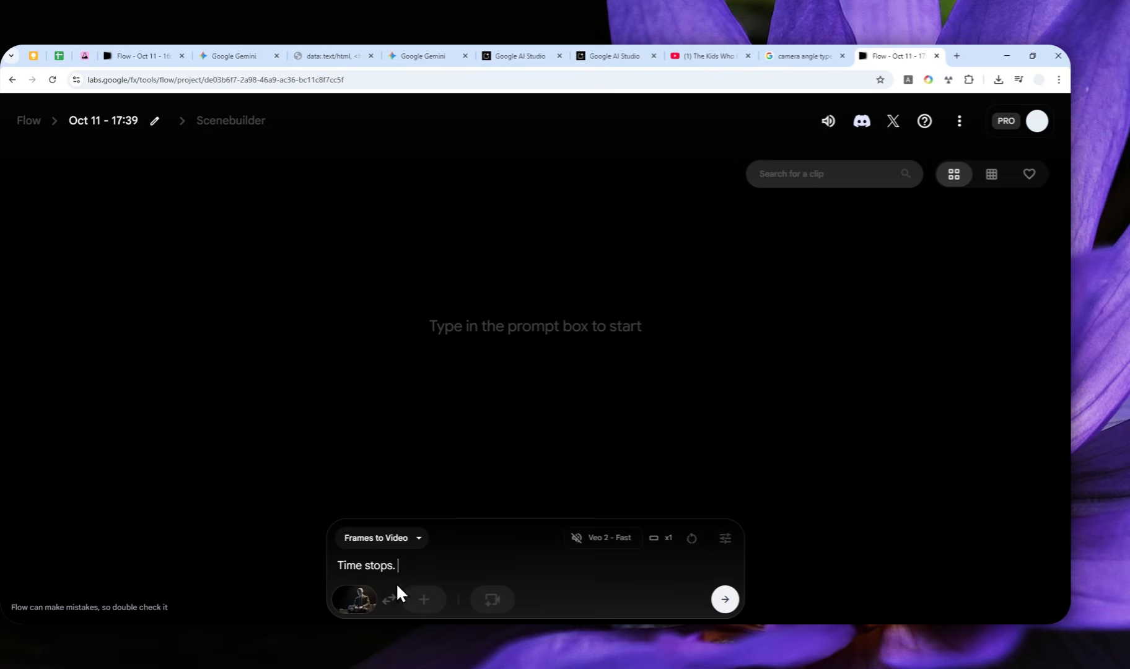
{"action": "left_click", "coordinate": [462, 589]}
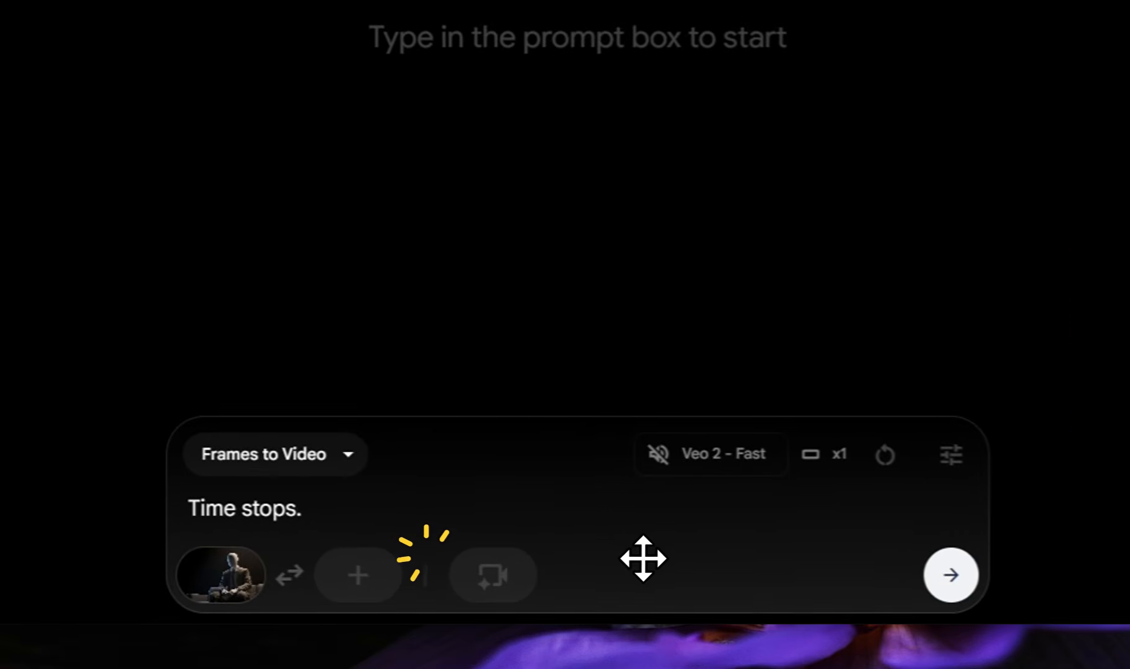
{"action": "left_click", "coordinate": [508, 573]}
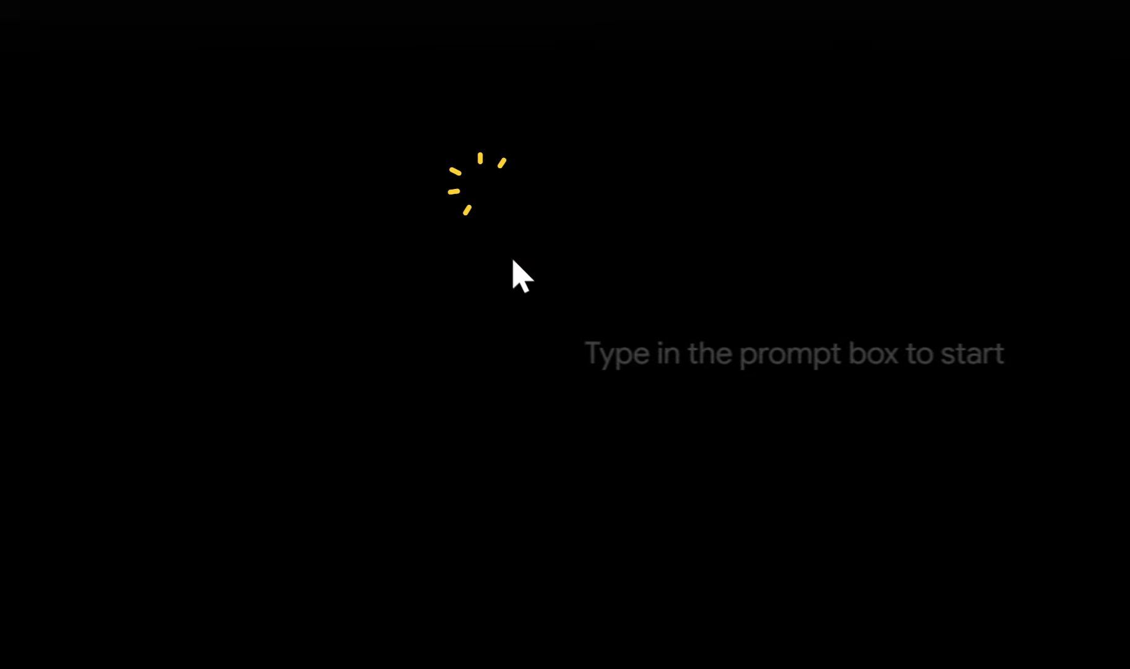
{"action": "type", "text": "The ca"}
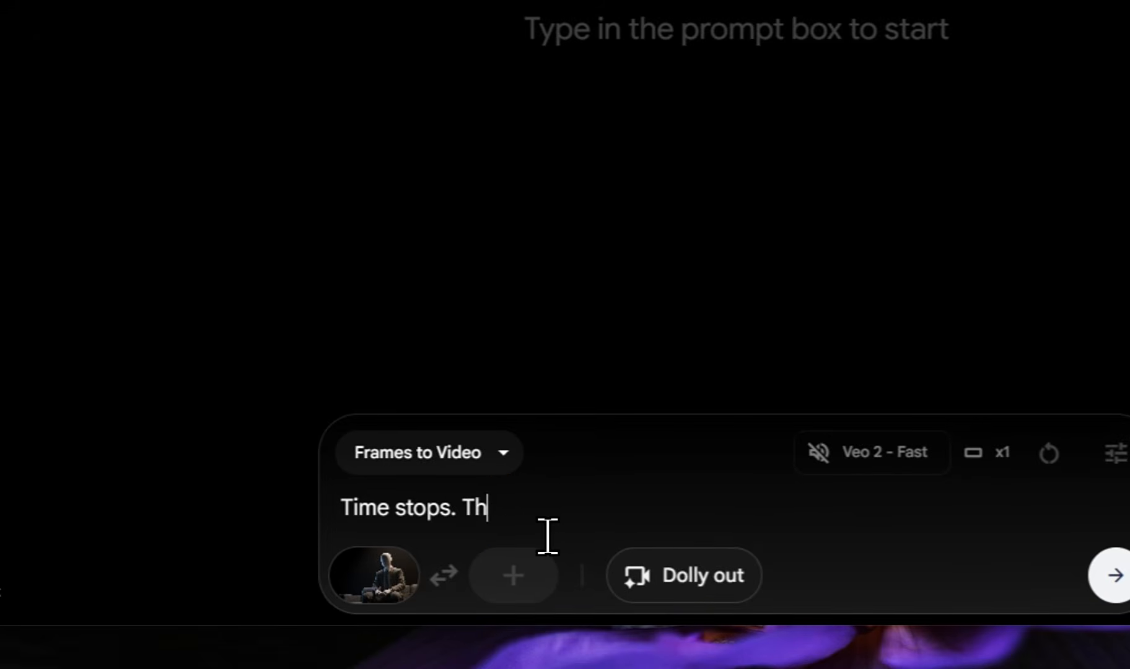
{"action": "type", "text": "mera is moving out slowly."}
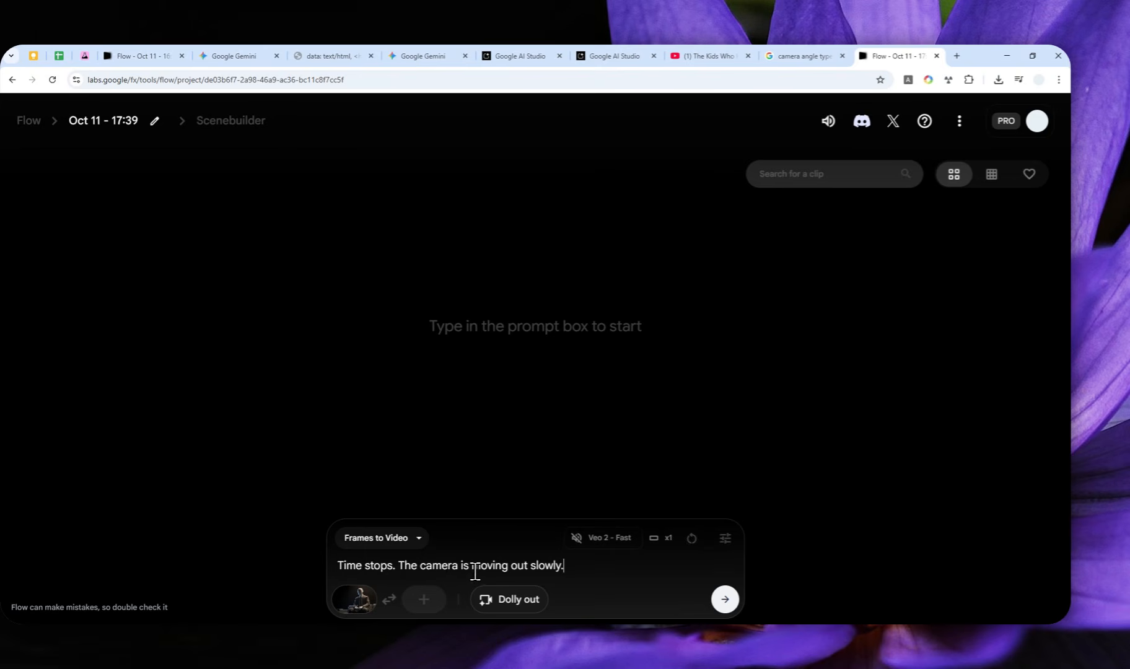
Review the aspect ratio, output count and model settings, and generate the video from the prompt and start frame
{"action": "left_click", "coordinate": [598, 546]}
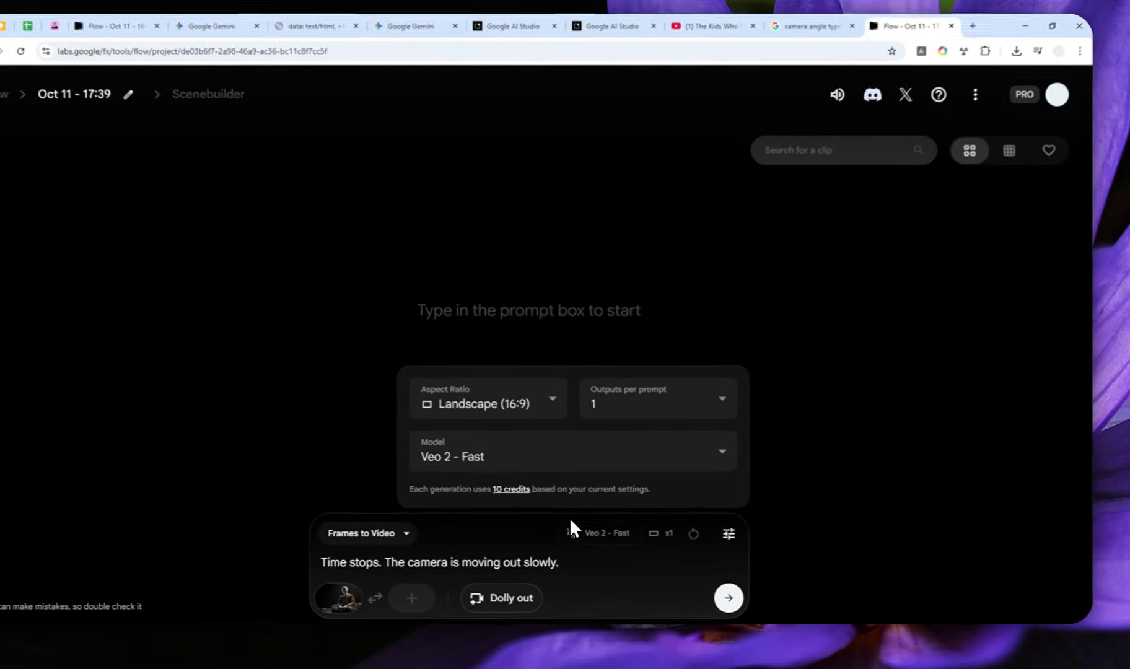
{"action": "mouse_move", "coordinate": [502, 599]}
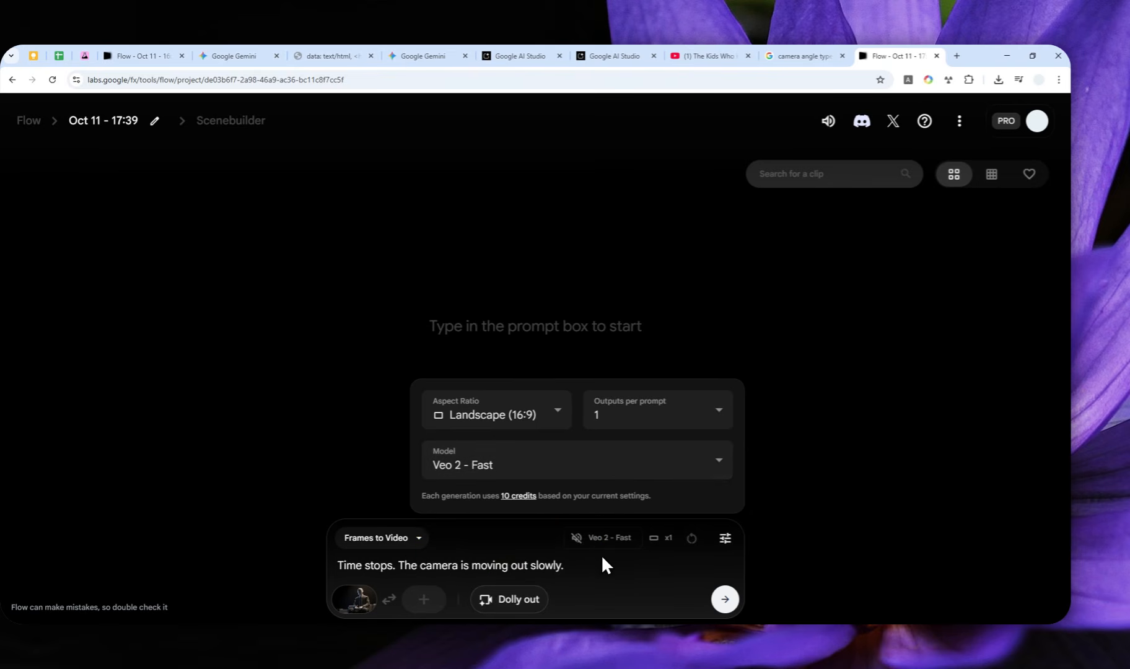
{"action": "left_click", "coordinate": [726, 604]}
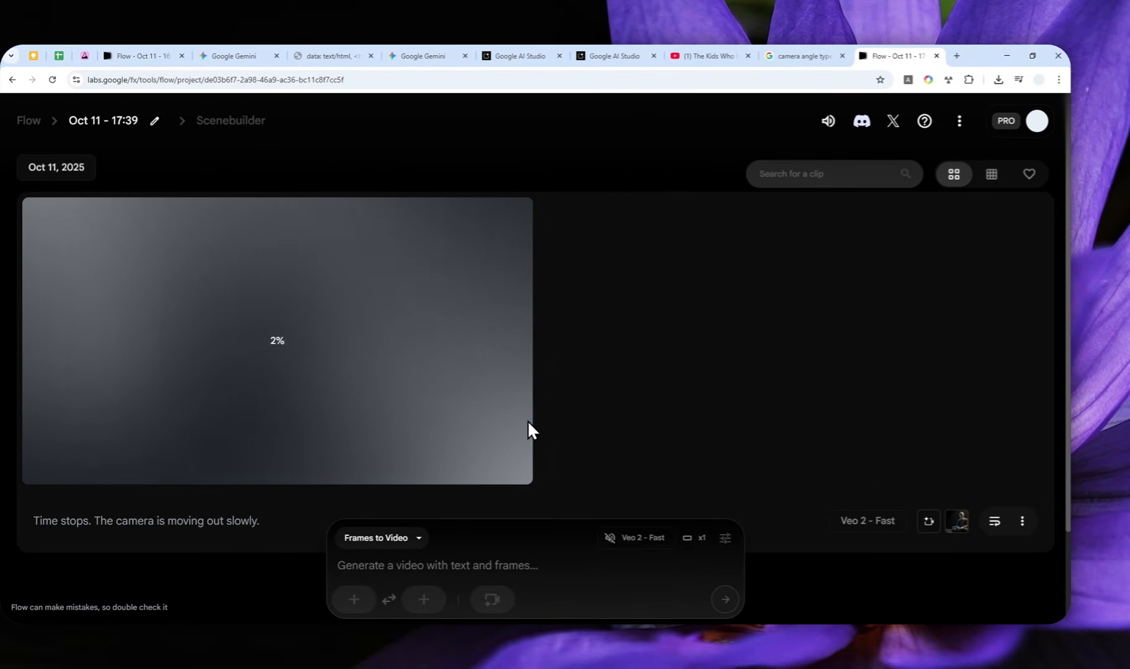
{"action": "left_click", "coordinate": [632, 598]}
Play the "moving out slowly" clip and compare it with the other version, highlighting "very" in that version's prompt
{"action": "mouse_move", "coordinate": [449, 374]}
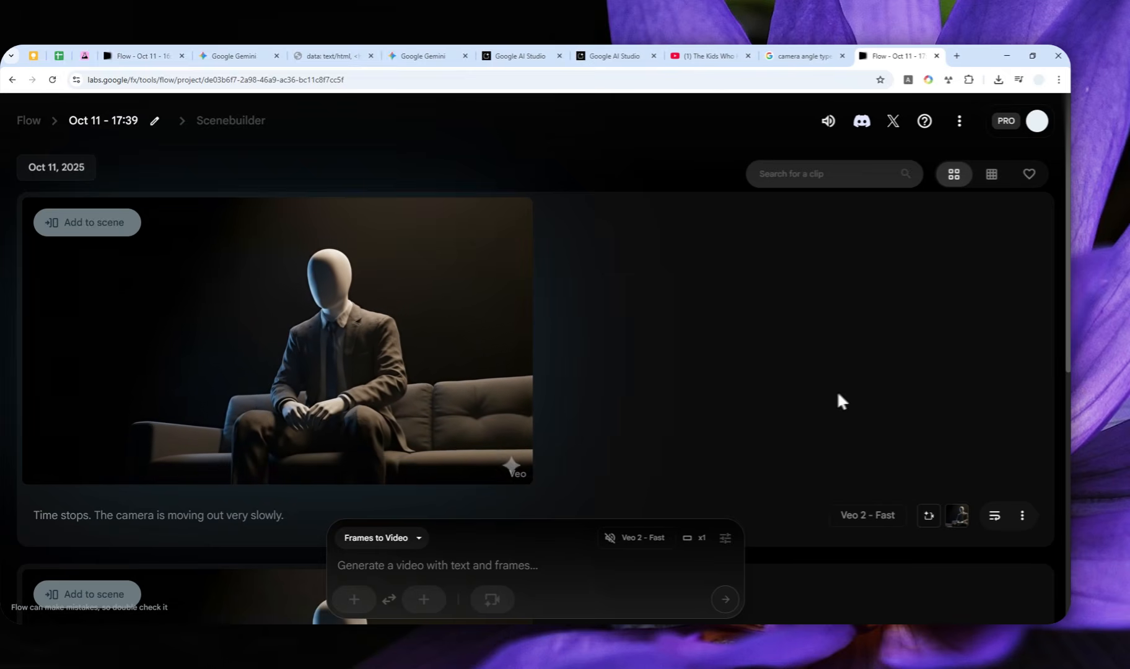
{"action": "scroll", "coordinate": [769, 308], "scroll_direction": "down", "scroll_amount": 6}
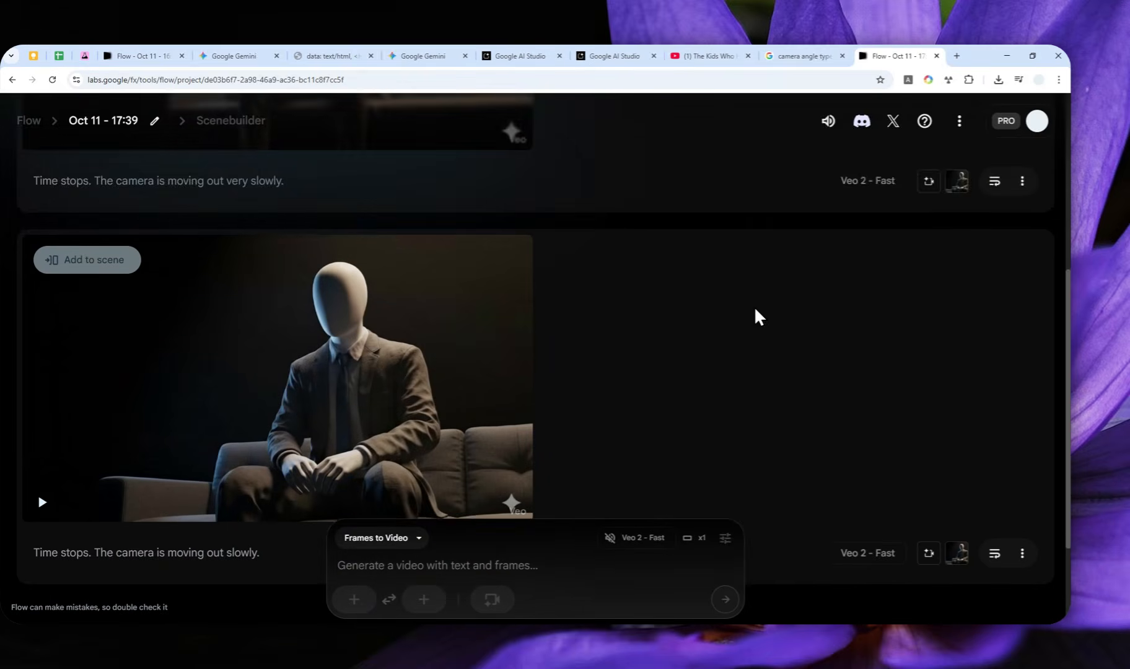
{"action": "left_click", "coordinate": [42, 447]}
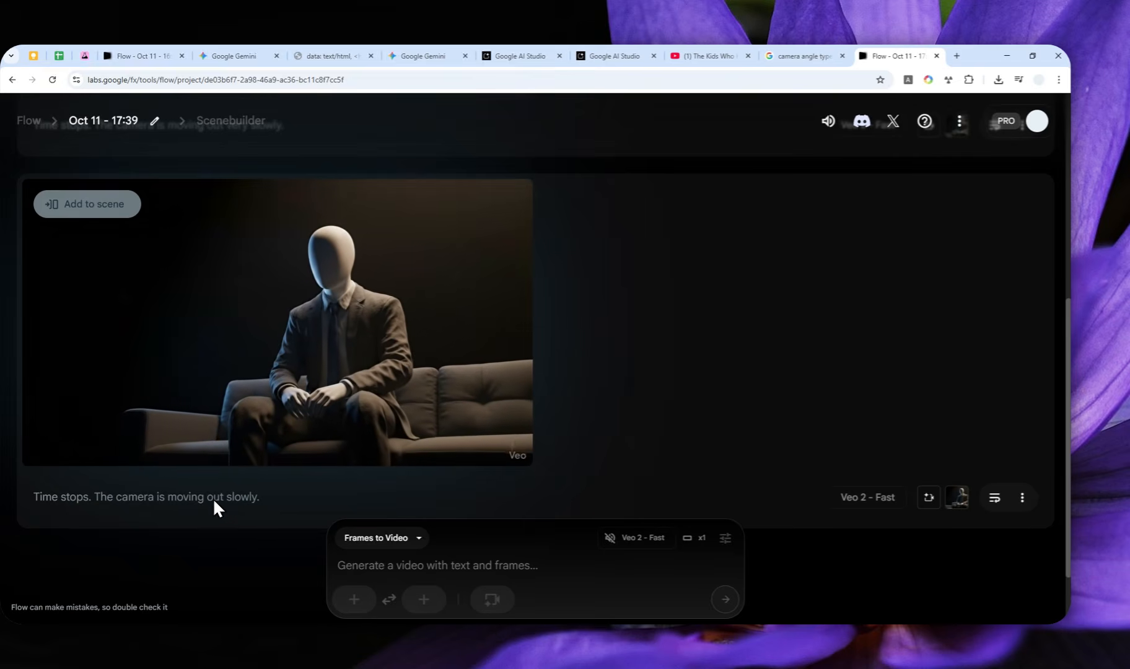
{"action": "scroll", "coordinate": [217, 494], "scroll_direction": "up", "scroll_amount": 5}
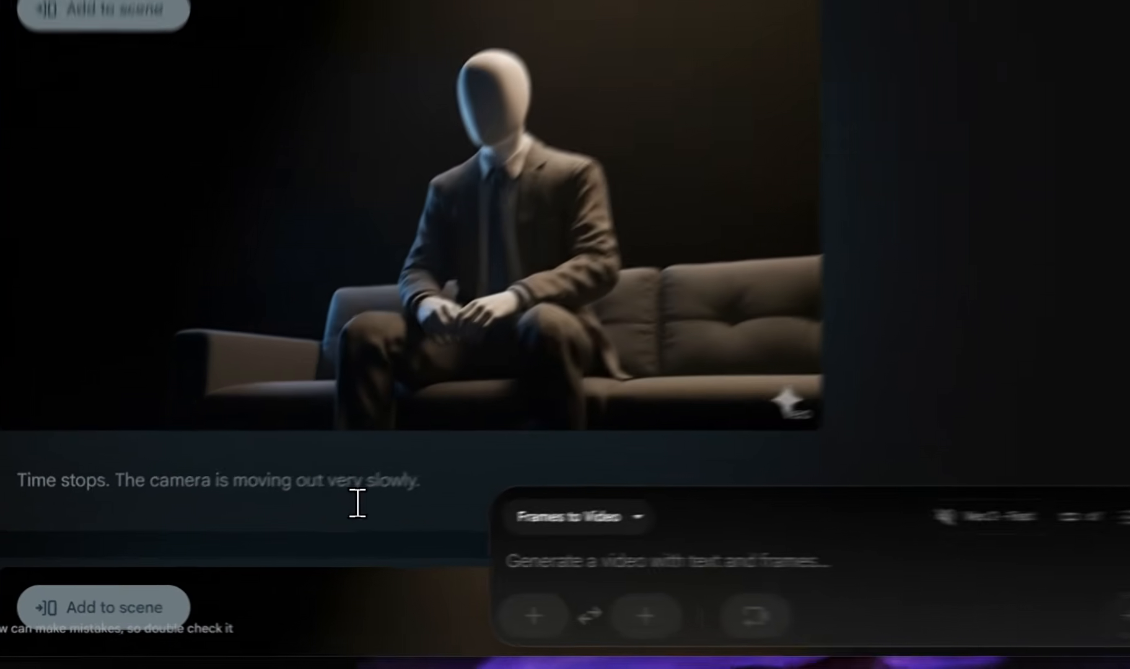
{"action": "double_click", "coordinate": [337, 482]}
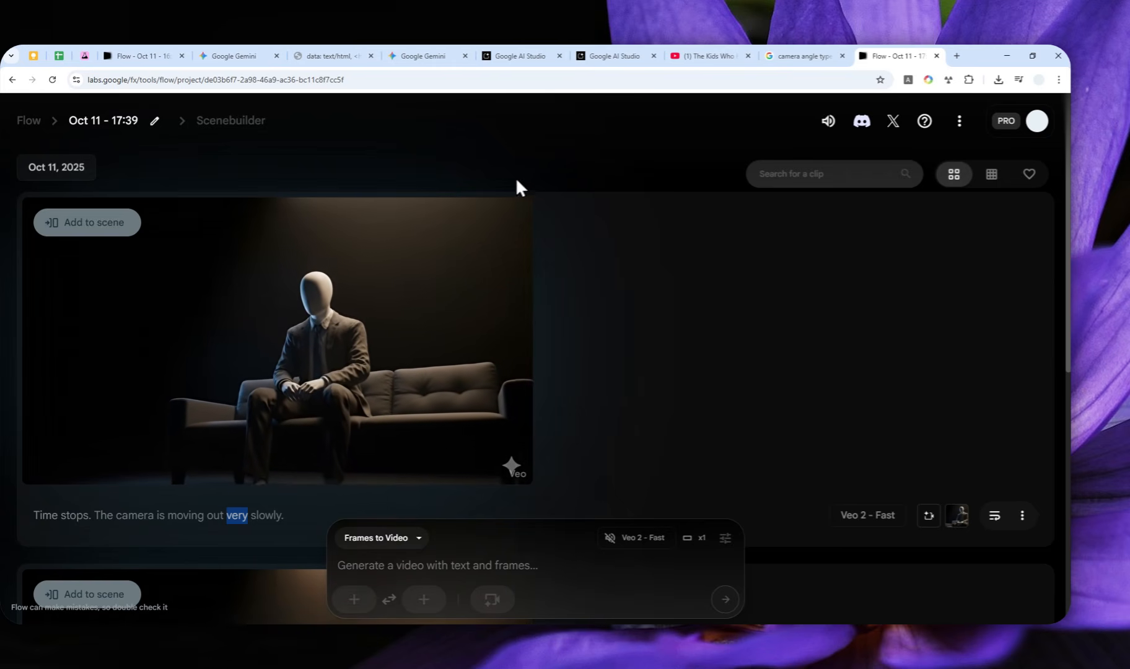
Revisit the mannequin prompt template and the AI Studio chat, and replay the hooded mannequin clip in the "Oct 11 - 16:57" project
{"action": "left_click", "coordinate": [339, 56]}
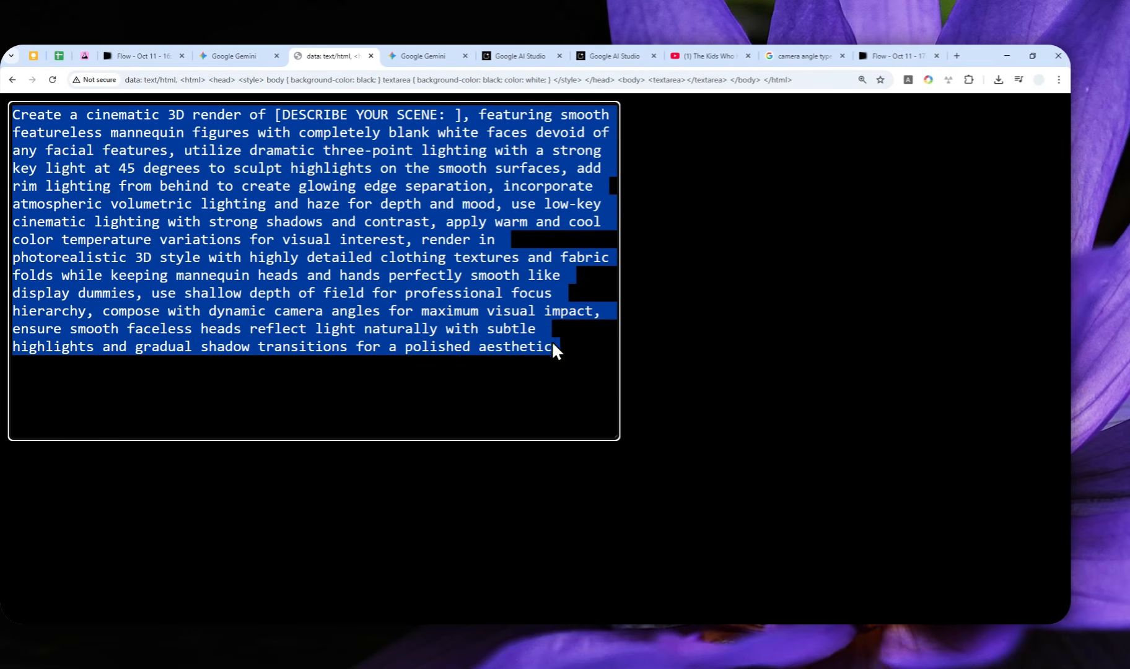
{"action": "left_click", "coordinate": [613, 57]}
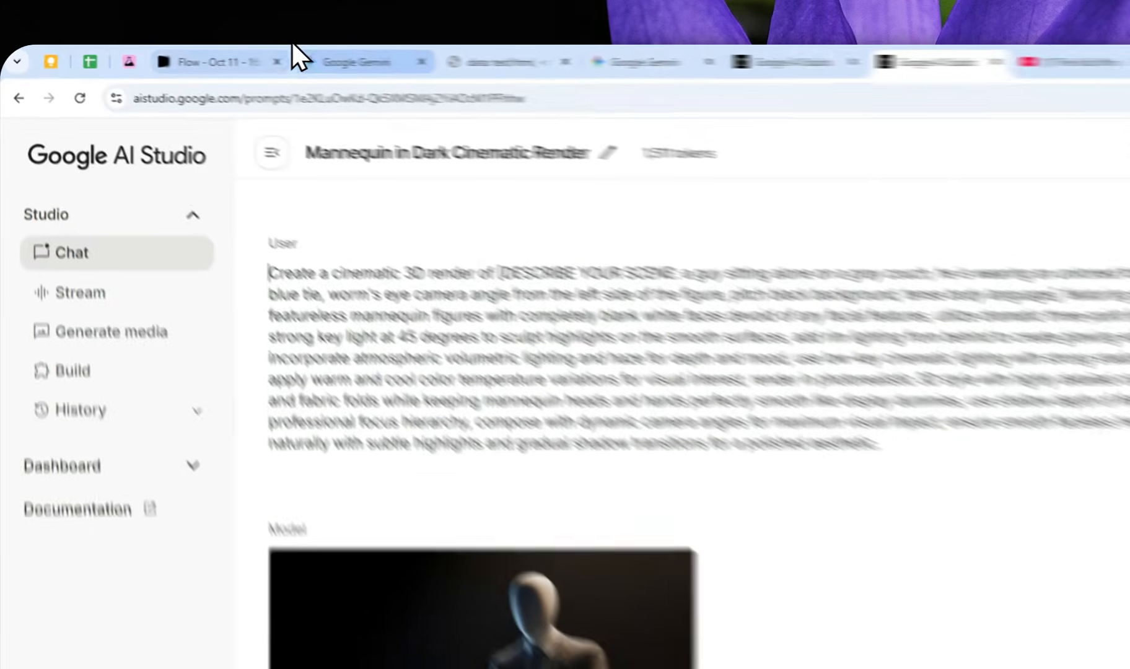
{"action": "left_click", "coordinate": [155, 55]}
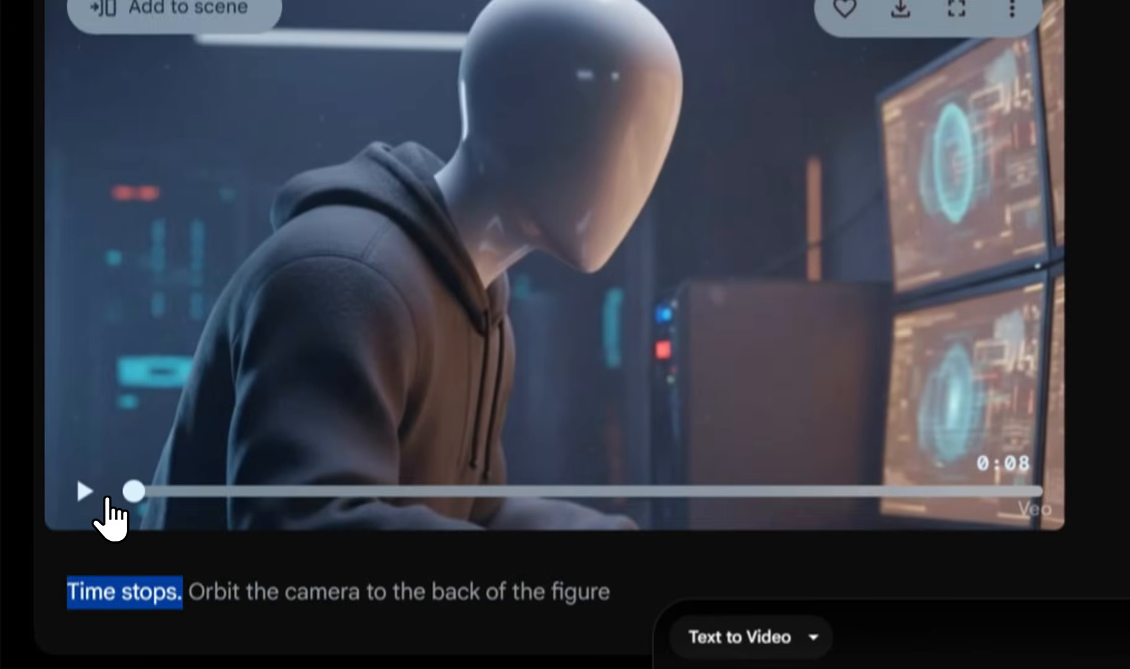
{"action": "left_click", "coordinate": [85, 491]}
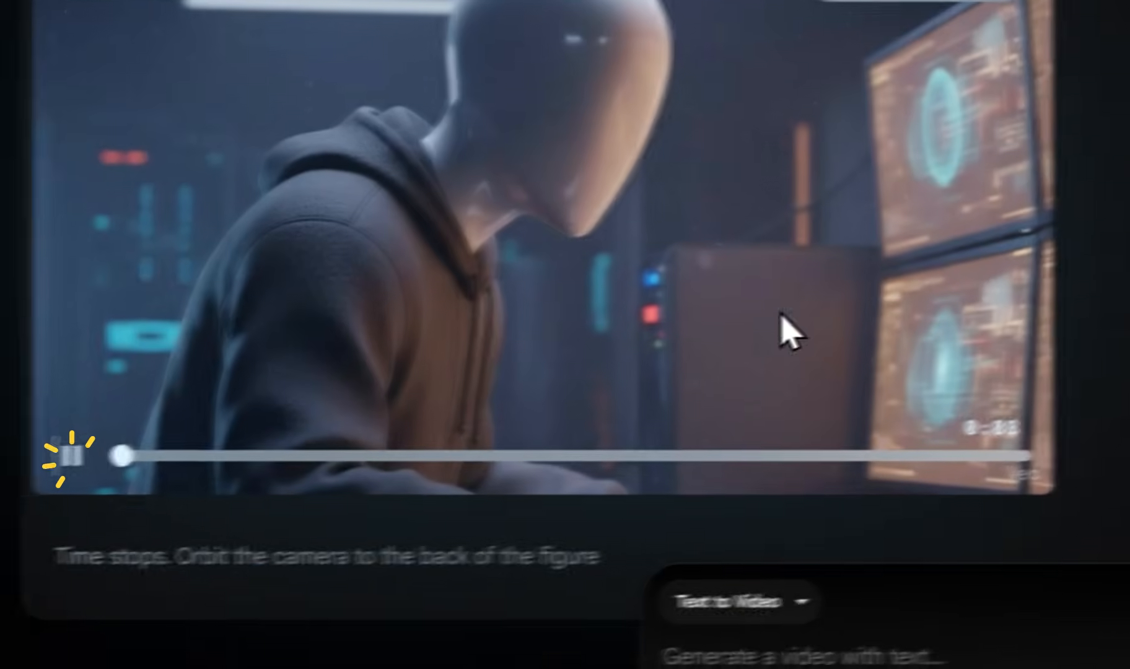